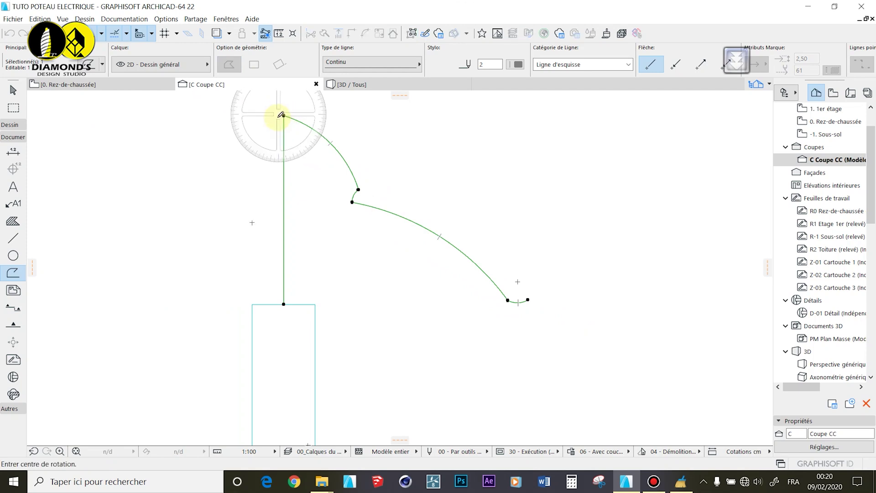
Offset the lampshade profile polyline about 0.001 m inward, keeping the original so the profile gets a thickness.
{"action": "left_click", "coordinate": [283, 116]}
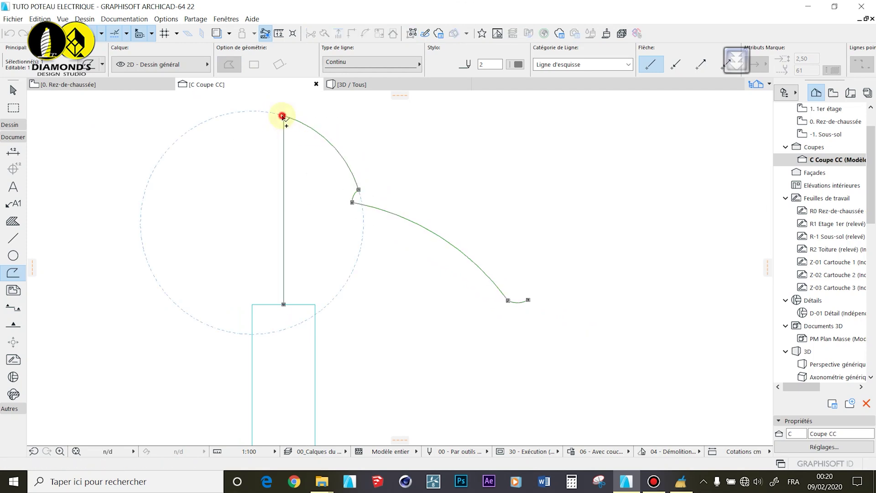
{"action": "left_click", "coordinate": [283, 116]}
{"action": "left_click", "coordinate": [283, 116]}
{"action": "left_click", "coordinate": [86, 100]}
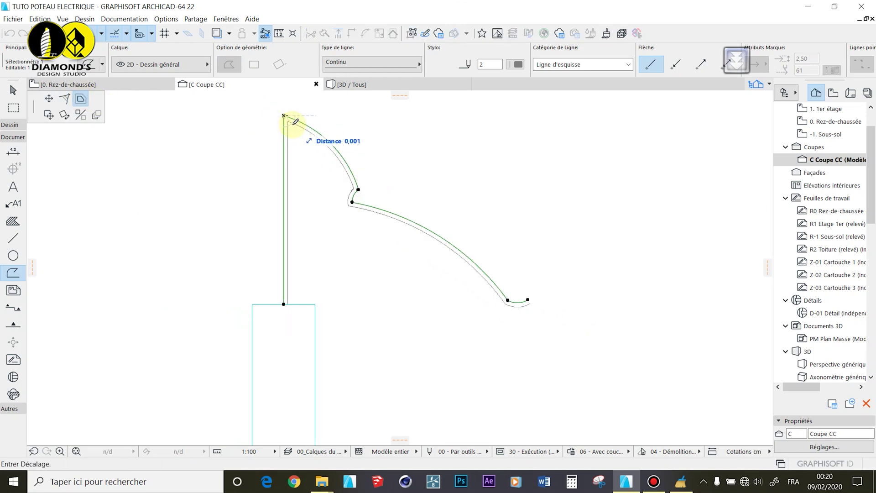
{"action": "left_click", "coordinate": [284, 116]}
Close both open ends of the offset lampshade profile with short segments and remove its vertical centre lines.
{"action": "scroll", "coordinate": [532, 305], "scroll_direction": "up", "scroll_amount": 3}
{"action": "left_click", "coordinate": [509, 287]}
{"action": "double_click", "coordinate": [517, 299]}
{"action": "scroll", "coordinate": [579, 292], "scroll_direction": "down", "scroll_amount": 4}
{"action": "scroll", "coordinate": [360, 139], "scroll_direction": "up", "scroll_amount": 4}
{"action": "left_click", "coordinate": [367, 162]}
{"action": "double_click", "coordinate": [351, 156]}
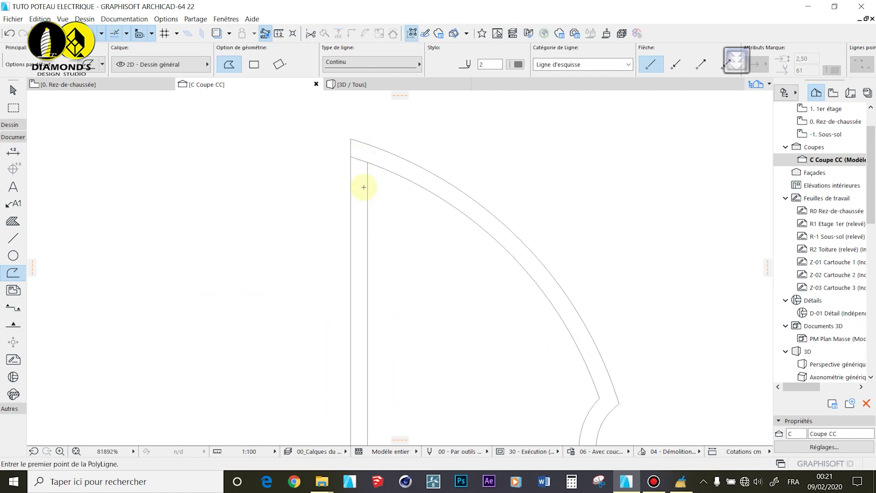
{"action": "scroll", "coordinate": [367, 188], "scroll_direction": "down", "scroll_amount": 3}
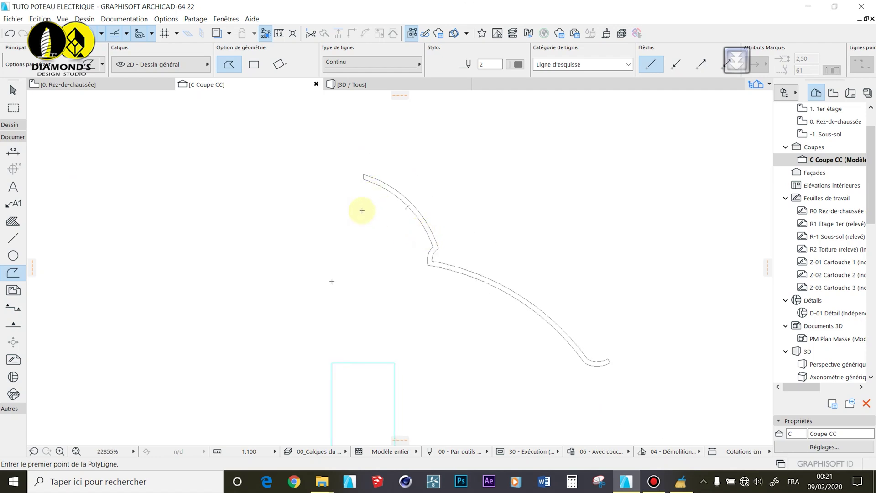
Create a Morph by revolving the closed lampshade profile a full turn around the vertical axis through its upper end.
{"action": "left_click", "coordinate": [14, 125]}
{"action": "left_click", "coordinate": [12, 347]}
{"action": "scroll", "coordinate": [388, 196], "scroll_direction": "up", "scroll_amount": 2}
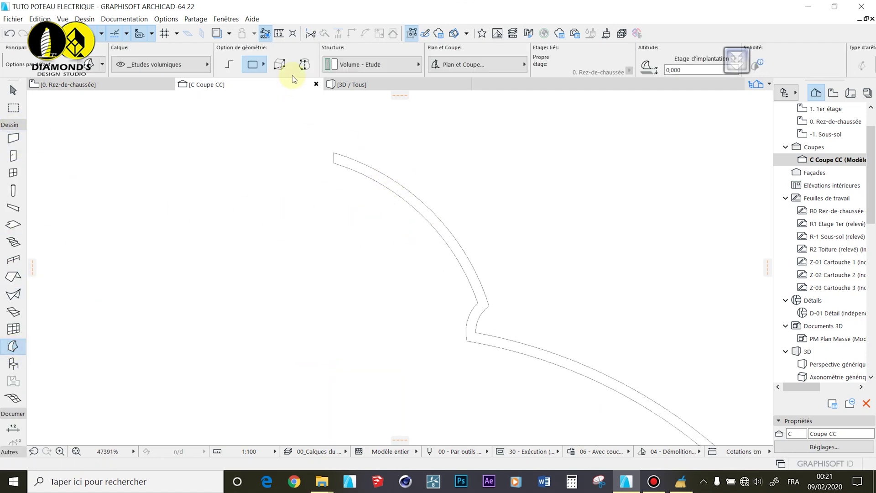
{"action": "left_click", "coordinate": [334, 154]}
{"action": "scroll", "coordinate": [335, 164], "scroll_direction": "up", "scroll_amount": 2}
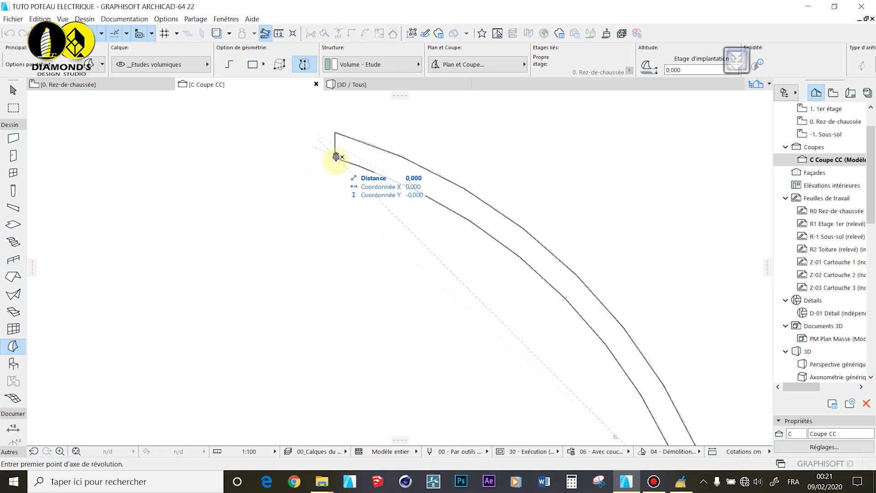
{"action": "scroll", "coordinate": [361, 182], "scroll_direction": "down", "scroll_amount": 3}
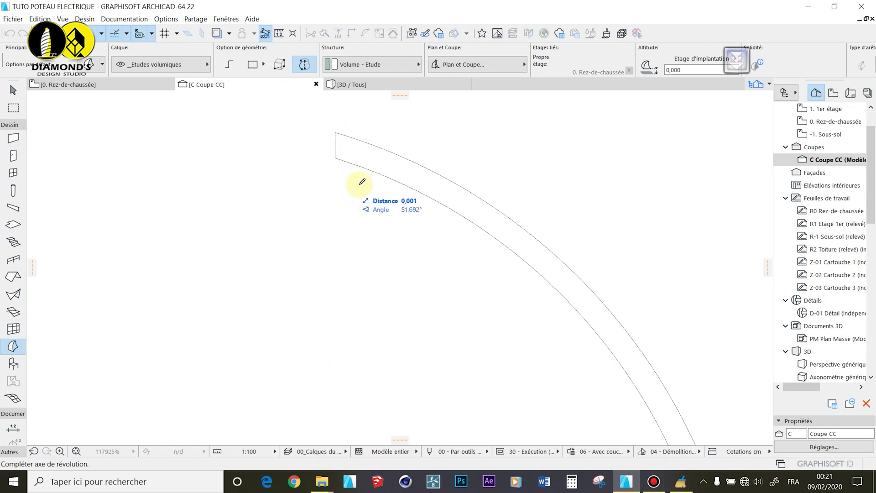
{"action": "scroll", "coordinate": [359, 185], "scroll_direction": "down", "scroll_amount": 5}
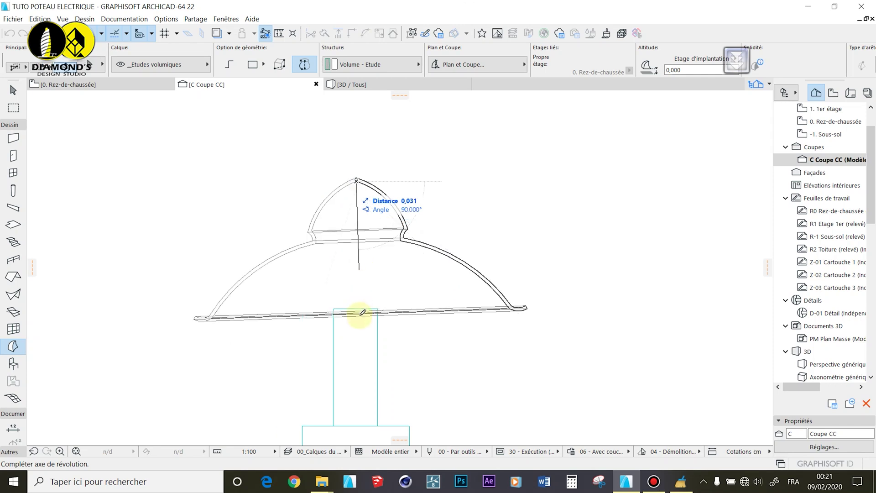
{"action": "left_click", "coordinate": [354, 382]}
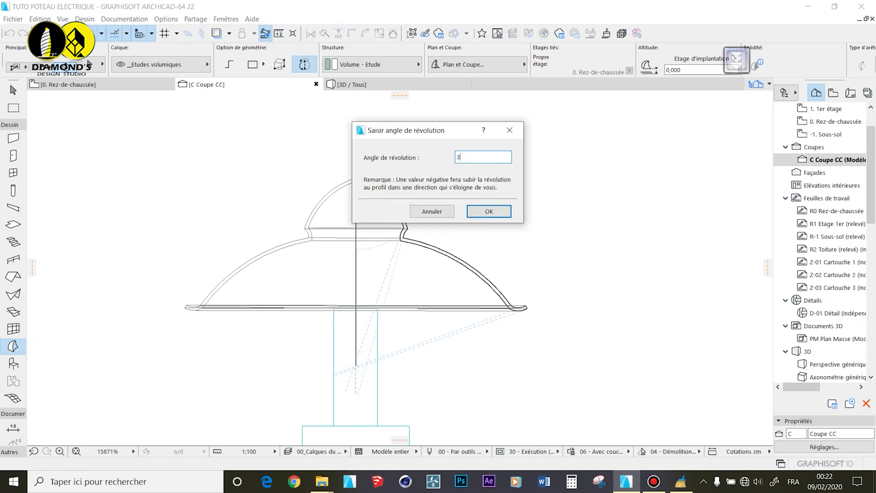
{"action": "left_click", "coordinate": [485, 208]}
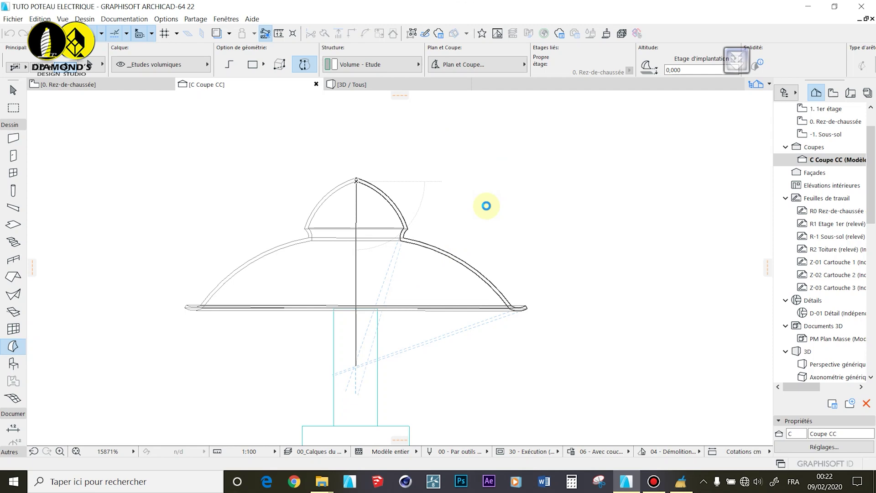
Override the surface of the revolved lampshade morph with another material in its settings.
{"action": "middle_click_drag", "start_coordinate": [397, 282], "coordinate": [476, 255]}
{"action": "scroll", "coordinate": [441, 292], "scroll_direction": "down", "scroll_amount": 3}
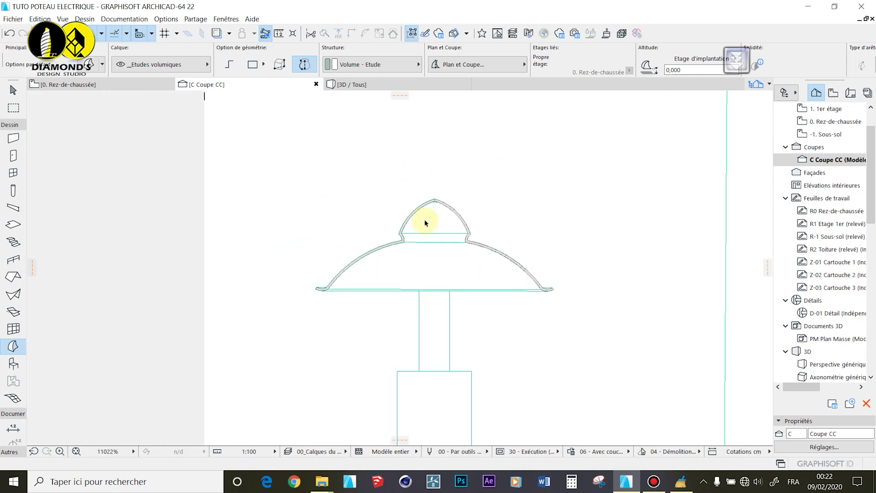
{"action": "left_click", "coordinate": [424, 219]}
{"action": "key", "text": "ctrl+t"}
{"action": "left_click", "coordinate": [328, 303]}
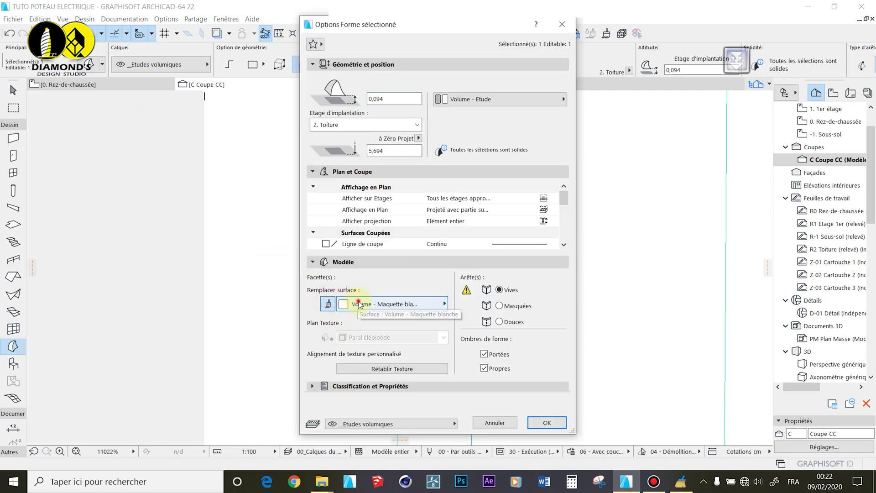
{"action": "left_click", "coordinate": [393, 304]}
{"action": "left_click", "coordinate": [736, 132]}
{"action": "left_click", "coordinate": [548, 422]}
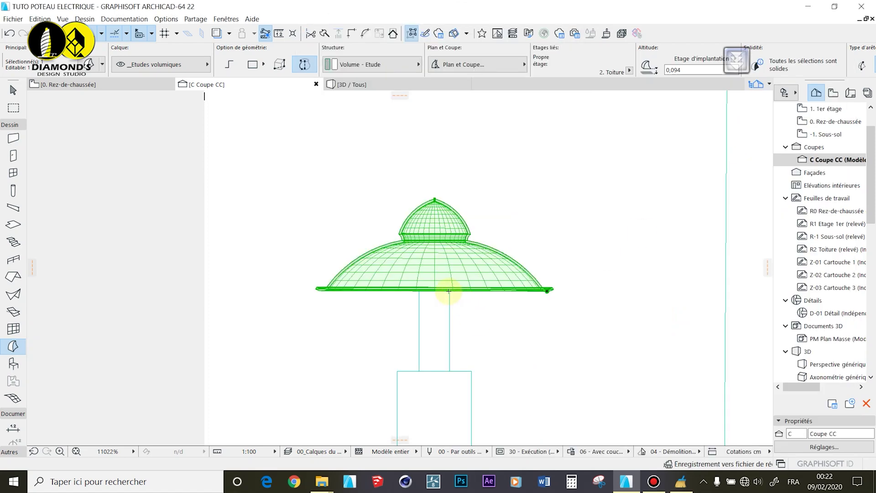
Move the lampshade morph straight down so it sits lower on the lamp's narrow neck.
{"action": "left_click", "coordinate": [437, 289]}
{"action": "left_click", "coordinate": [437, 313]}
{"action": "left_click", "coordinate": [518, 225]}
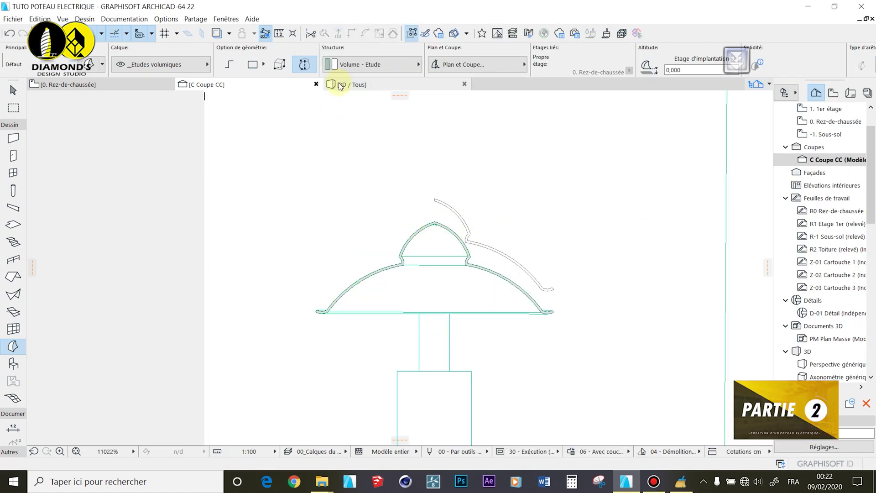
Open the 1. 1er étage floor plan and switch on the trace reference.
{"action": "left_click", "coordinate": [336, 85]}
{"action": "middle_click_drag", "start_coordinate": [442, 287], "coordinate": [244, 160], "text": "shift"}
{"action": "left_click", "coordinate": [141, 85]}
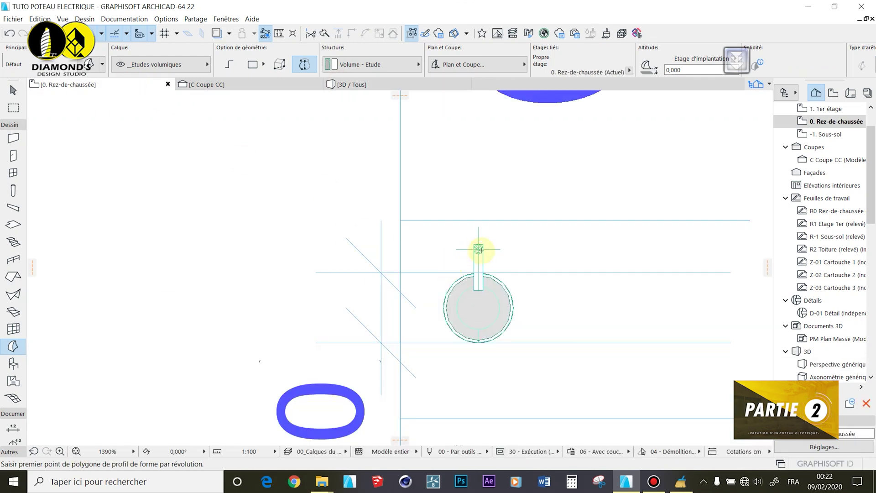
{"action": "scroll", "coordinate": [476, 249], "scroll_direction": "up", "scroll_amount": 3}
{"action": "double_click", "coordinate": [826, 109]}
{"action": "scroll", "coordinate": [427, 300], "scroll_direction": "down", "scroll_amount": 3}
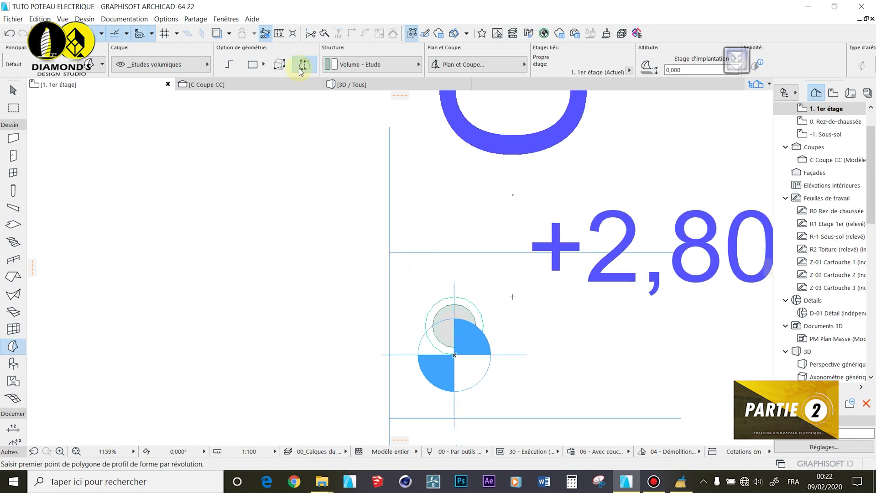
{"action": "left_click", "coordinate": [217, 36]}
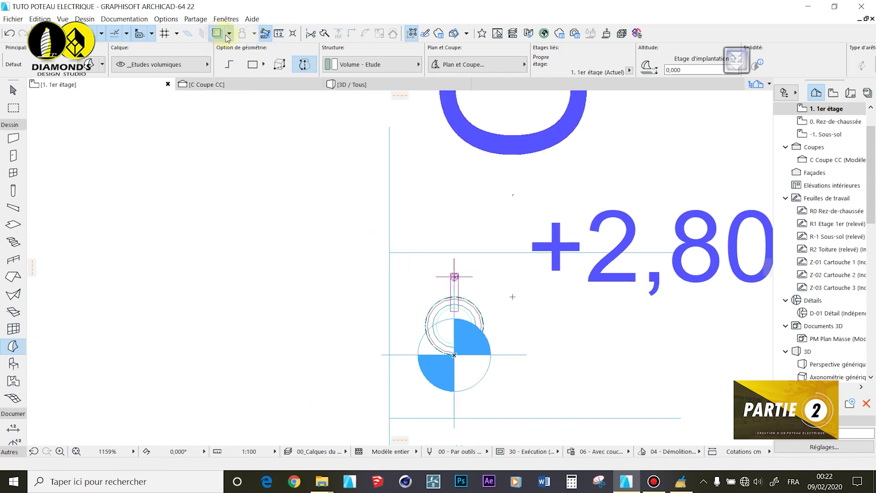
{"action": "scroll", "coordinate": [466, 340], "scroll_direction": "up", "scroll_amount": 2}
Try to move the pole's circular morph onto the centre of the lamp bracket's end in plan.
{"action": "left_click", "coordinate": [465, 306]}
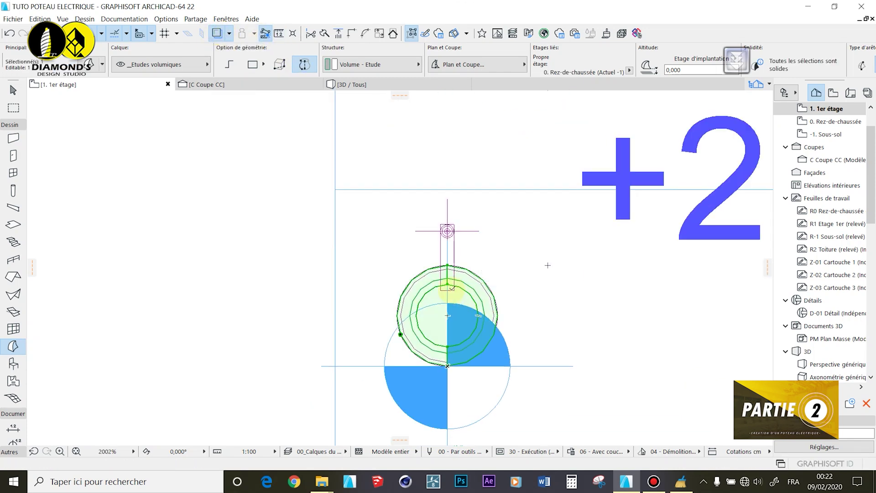
{"action": "scroll", "coordinate": [462, 292], "scroll_direction": "up", "scroll_amount": 2}
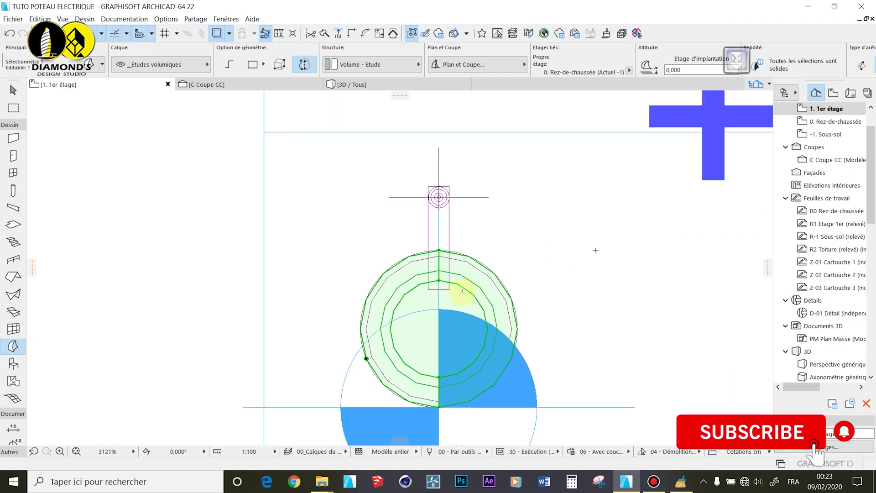
{"action": "left_click_drag", "start_coordinate": [437, 330], "coordinate": [438, 188]}
{"action": "key", "text": "Escape"}
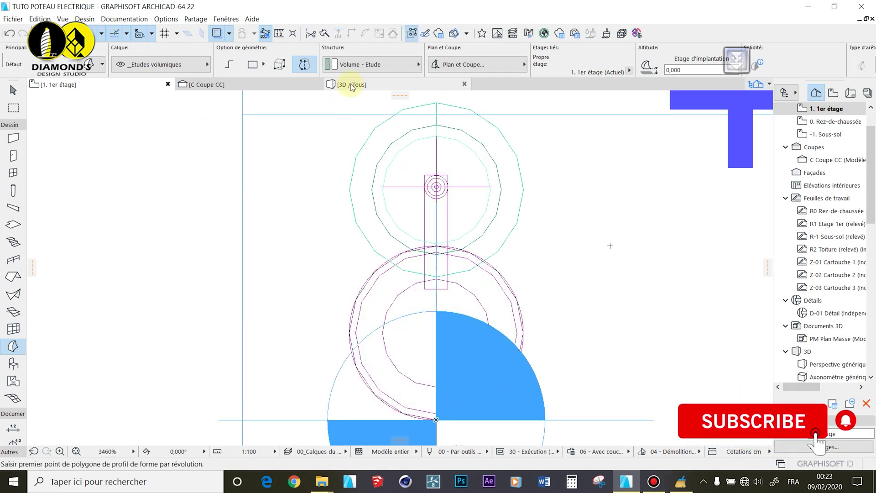
{"action": "scroll", "coordinate": [376, 244], "scroll_direction": "down", "scroll_amount": 1}
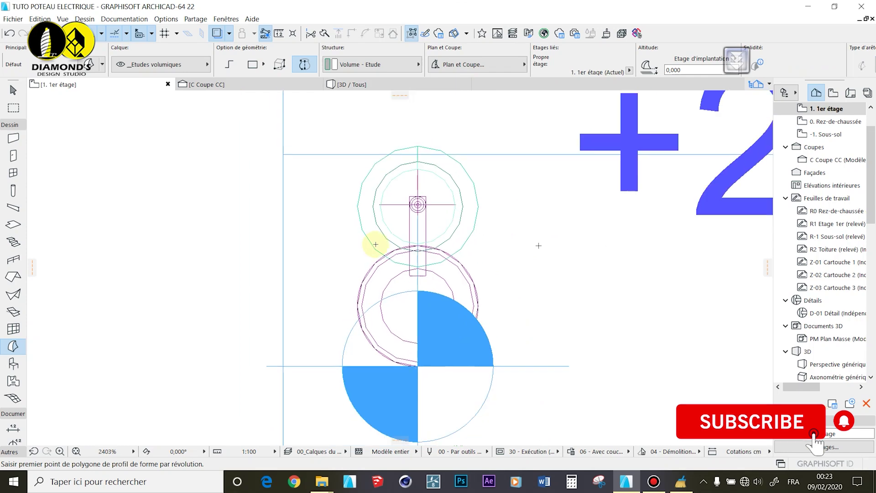
{"action": "left_click", "coordinate": [351, 85]}
{"action": "left_click", "coordinate": [58, 85]}
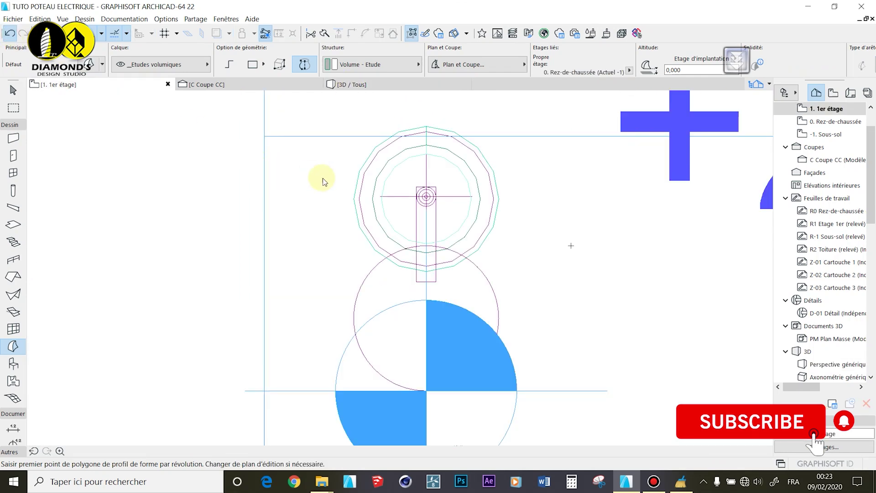
In the 2. Toiture plan, move the lampshade morph horizontally until its centre lies on the pole's vertical axis.
{"action": "left_click", "coordinate": [828, 135]}
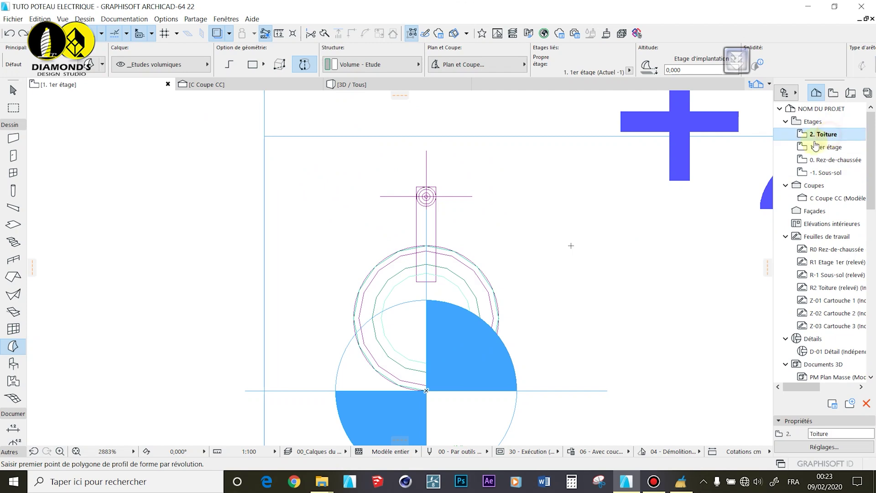
{"action": "left_click", "coordinate": [443, 239]}
{"action": "left_click", "coordinate": [265, 197]}
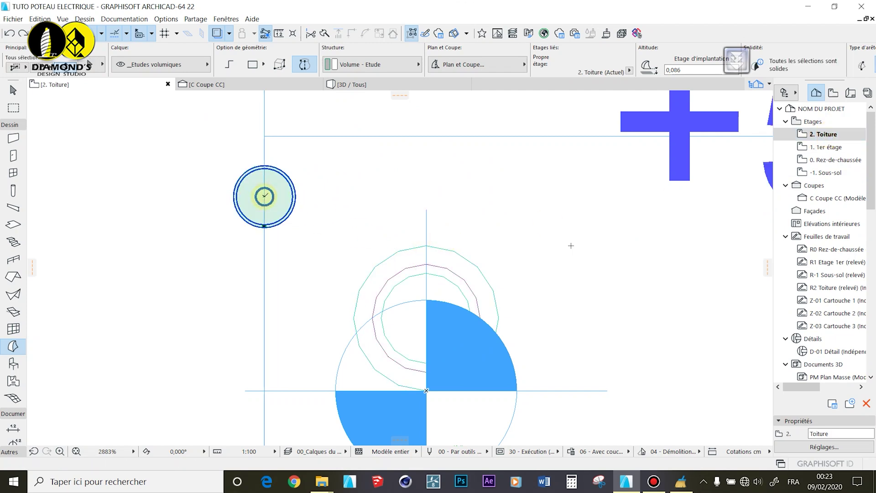
{"action": "left_click", "coordinate": [264, 225]}
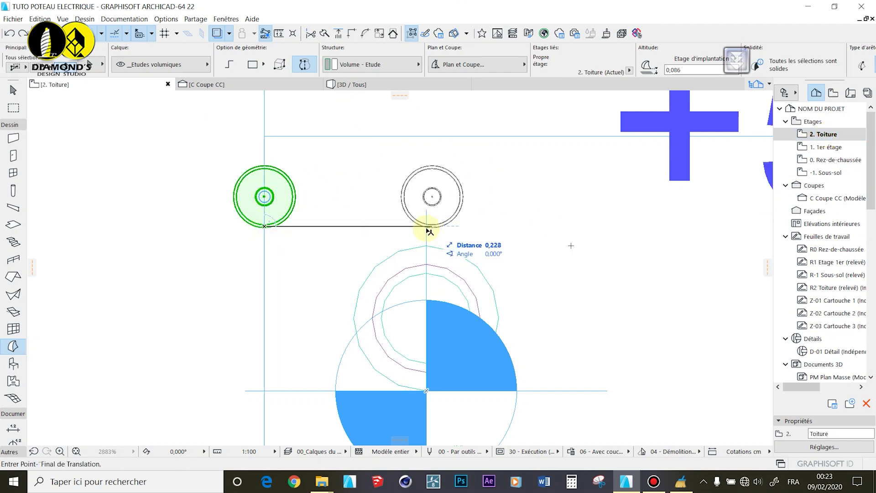
{"action": "left_click", "coordinate": [426, 299]}
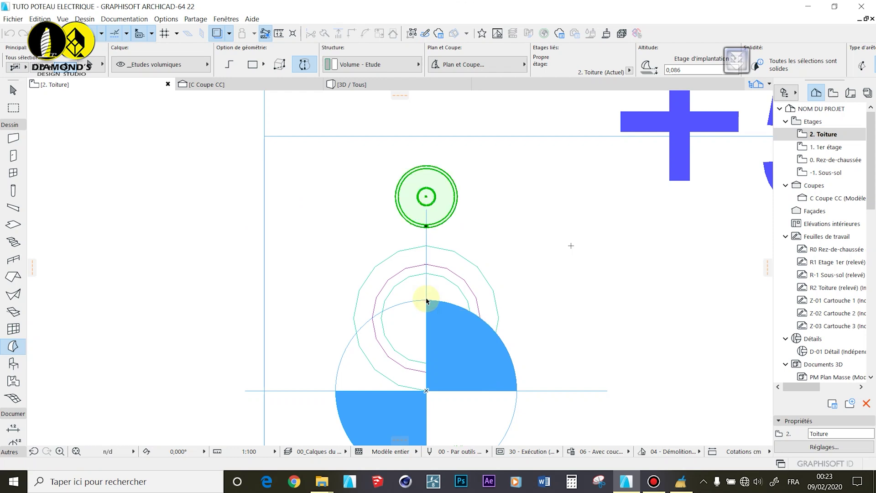
{"action": "left_click", "coordinate": [497, 206]}
Examine the position of the lampshade on its bracket and pole from several angles in the 3D view.
{"action": "left_click", "coordinate": [396, 85]}
{"action": "scroll", "coordinate": [400, 266], "scroll_direction": "up", "scroll_amount": 6}
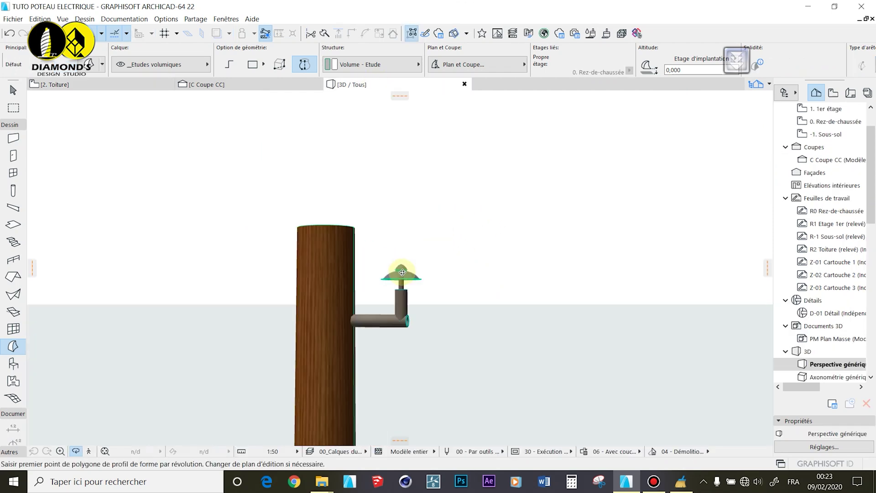
{"action": "middle_click_drag", "start_coordinate": [379, 305], "coordinate": [332, 329], "text": "shift"}
{"action": "middle_click_drag", "start_coordinate": [366, 292], "coordinate": [470, 186], "text": "shift"}
{"action": "scroll", "coordinate": [575, 241], "scroll_direction": "down", "scroll_amount": 3}
{"action": "scroll", "coordinate": [470, 187], "scroll_direction": "down", "scroll_amount": 2}
{"action": "middle_click_drag", "start_coordinate": [423, 218], "coordinate": [296, 161], "text": "shift"}
{"action": "scroll", "coordinate": [469, 174], "scroll_direction": "up", "scroll_amount": 5}
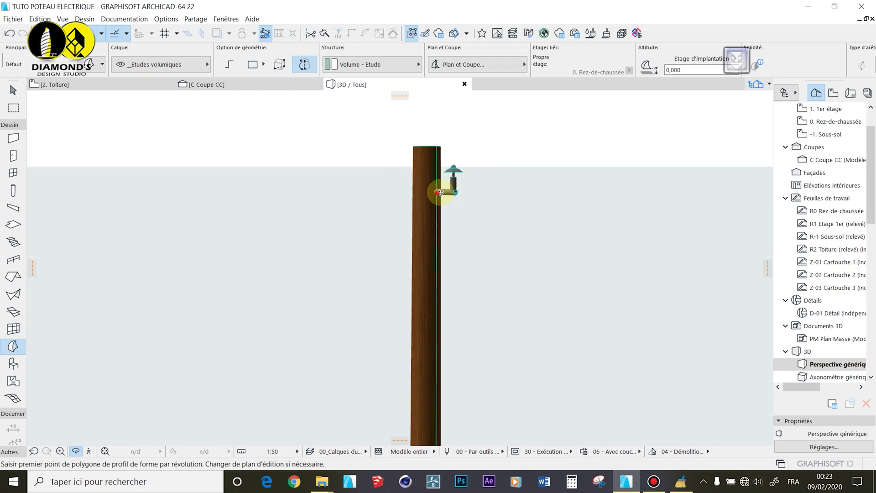
{"action": "middle_click_drag", "start_coordinate": [451, 184], "coordinate": [162, 71], "text": "shift"}
In section C Coupe CC, activate the Polyline tool with the settings of the leftover lampshade profile.
{"action": "left_click", "coordinate": [207, 85]}
{"action": "scroll", "coordinate": [479, 236], "scroll_direction": "down", "scroll_amount": 5}
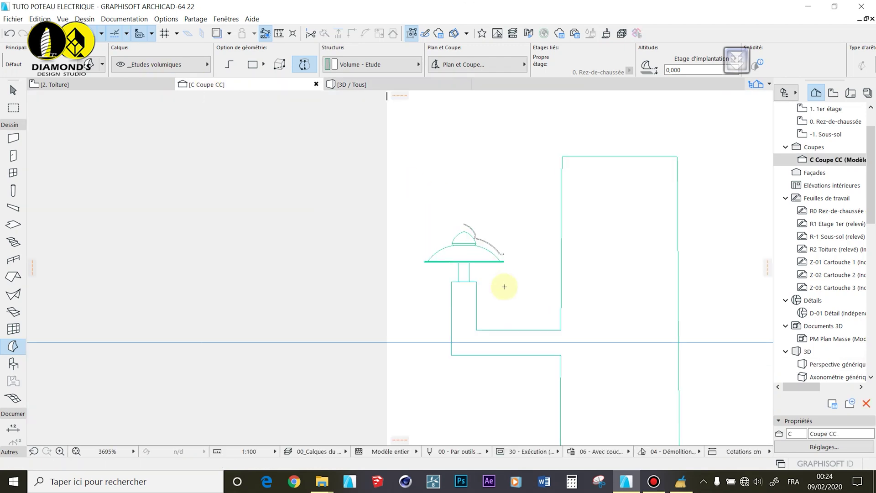
{"action": "scroll", "coordinate": [524, 287], "scroll_direction": "up", "scroll_amount": 3}
{"action": "left_click", "coordinate": [424, 155], "text": "alt"}
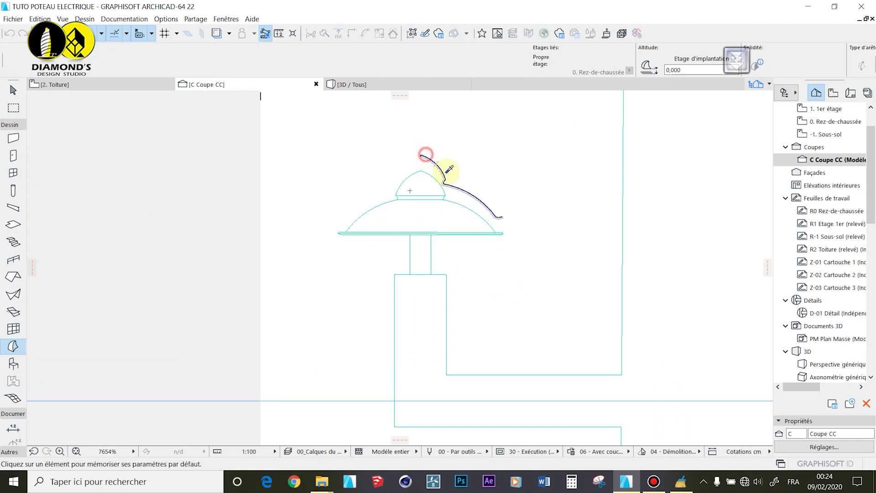
{"action": "scroll", "coordinate": [499, 249], "scroll_direction": "down", "scroll_amount": 3}
{"action": "scroll", "coordinate": [499, 251], "scroll_direction": "up", "scroll_amount": 2}
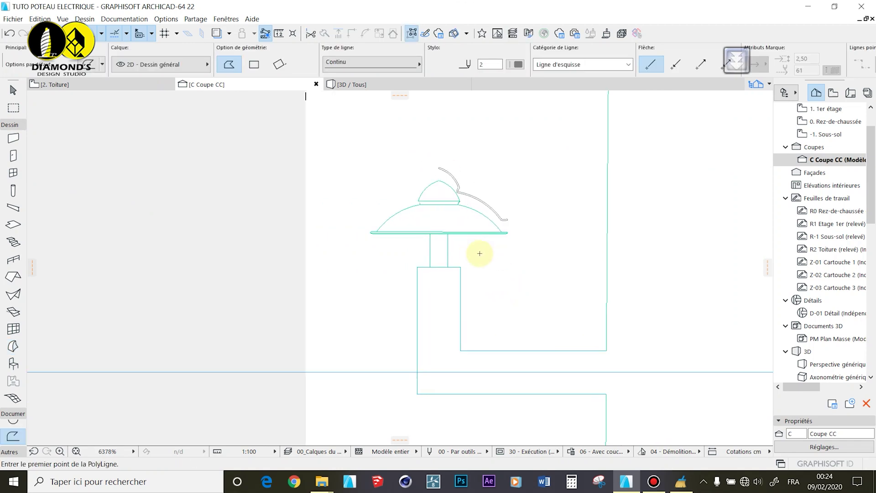
Draw a new section line in the 2. Toiture plan just beyond the lamp, facing the pole, and open C1 Coupe CC.
{"action": "left_click", "coordinate": [133, 83]}
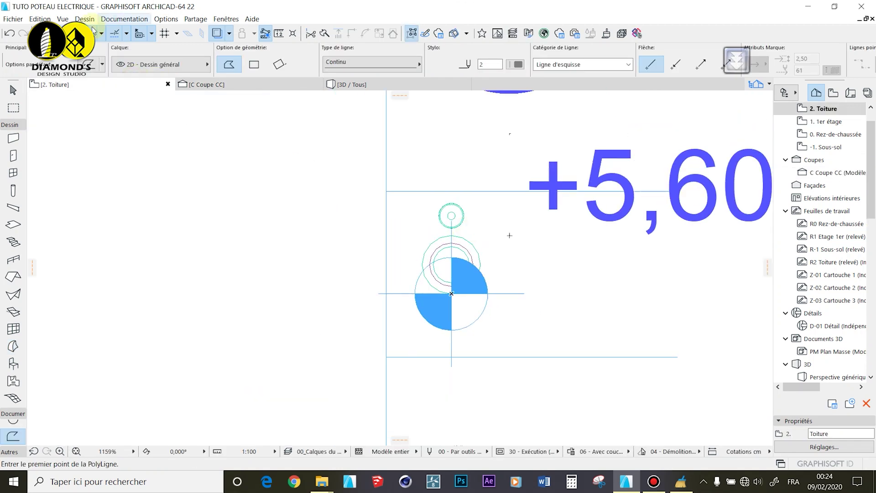
{"action": "left_click", "coordinate": [386, 191], "text": "alt"}
{"action": "left_click", "coordinate": [334, 179]}
{"action": "left_click", "coordinate": [519, 180]}
{"action": "left_click", "coordinate": [535, 294]}
{"action": "left_click", "coordinate": [822, 185]}
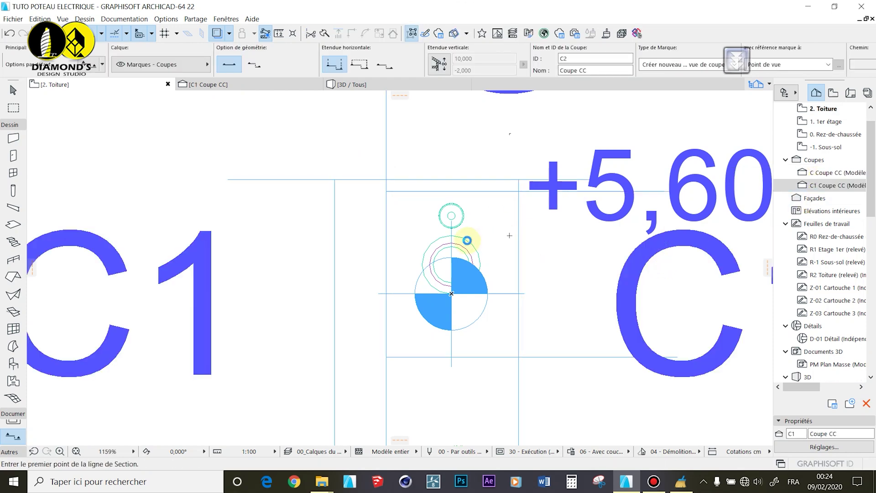
In section C1 Coupe CC, draw a closed rectangular polyline about 0.037 m wide beside the lampshade, with two notches in its upper edge.
{"action": "scroll", "coordinate": [466, 120], "scroll_direction": "up", "scroll_amount": 10}
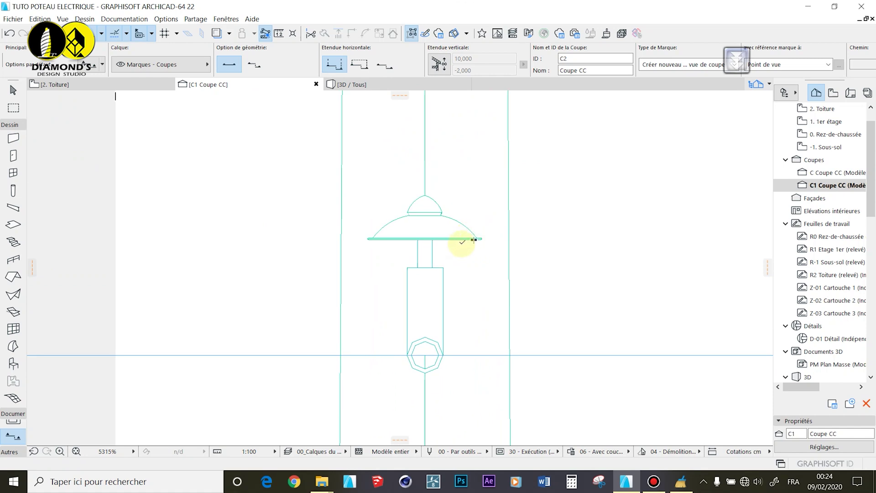
{"action": "left_click", "coordinate": [9, 127]}
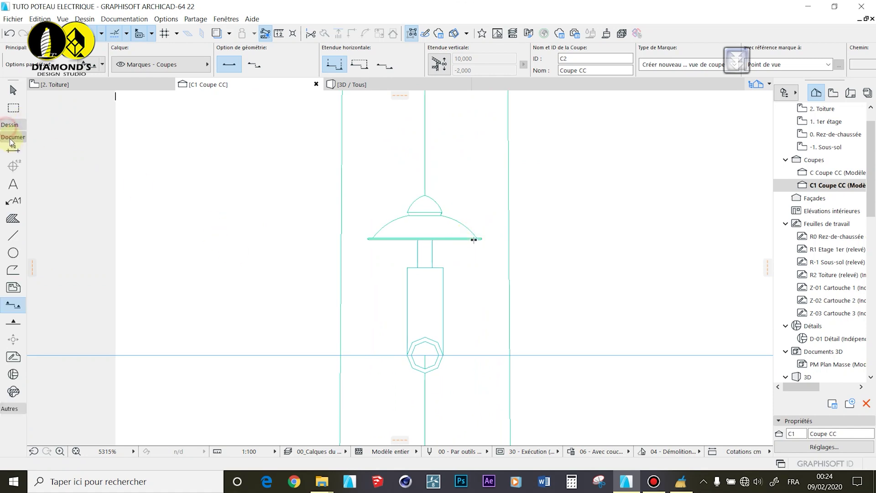
{"action": "left_click", "coordinate": [13, 270]}
{"action": "scroll", "coordinate": [477, 246], "scroll_direction": "up", "scroll_amount": 3}
{"action": "left_click", "coordinate": [499, 236]}
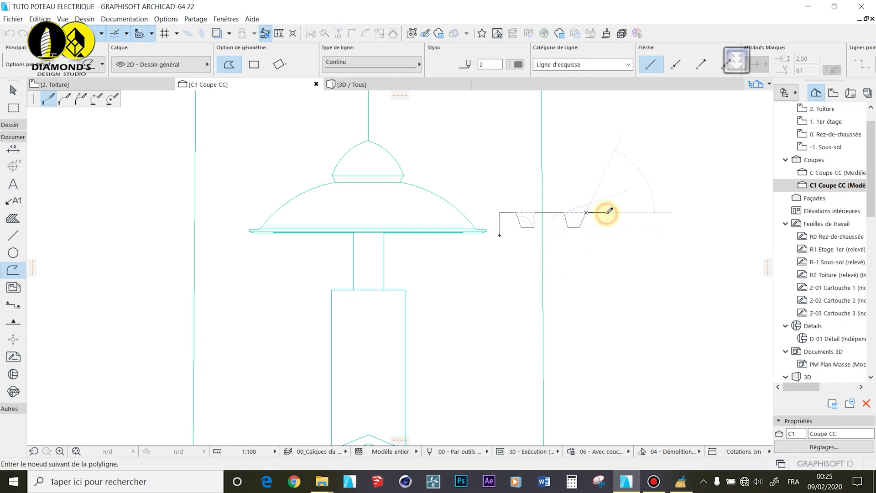
{"action": "left_click", "coordinate": [507, 235]}
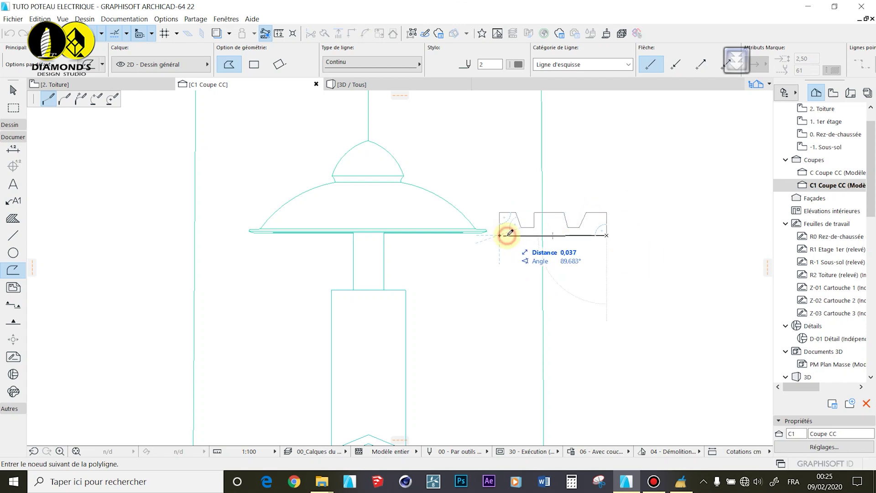
{"action": "left_click", "coordinate": [500, 235]}
Offset all edges of the notched polyline outward by about 0.002 m.
{"action": "scroll", "coordinate": [515, 227], "scroll_direction": "up", "scroll_amount": 3}
{"action": "left_click", "coordinate": [522, 223], "text": "shift"}
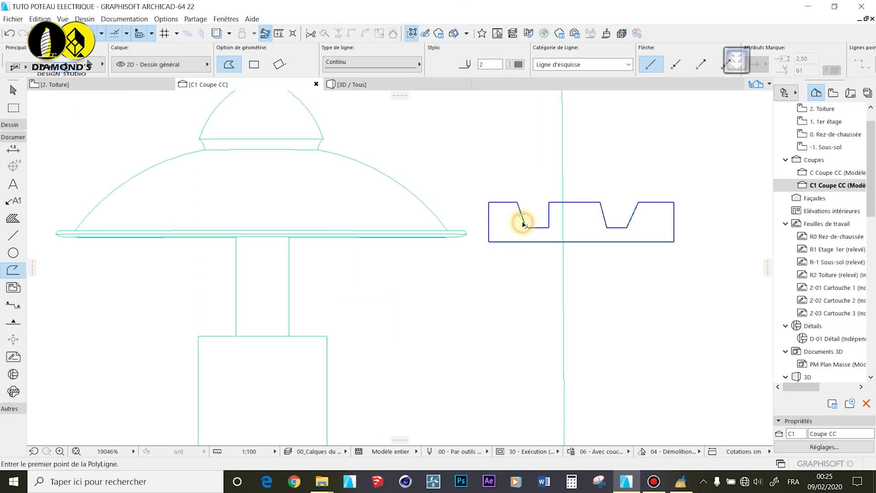
{"action": "scroll", "coordinate": [527, 248], "scroll_direction": "down", "scroll_amount": 2}
{"action": "left_click", "coordinate": [620, 245]}
{"action": "left_click", "coordinate": [604, 278]}
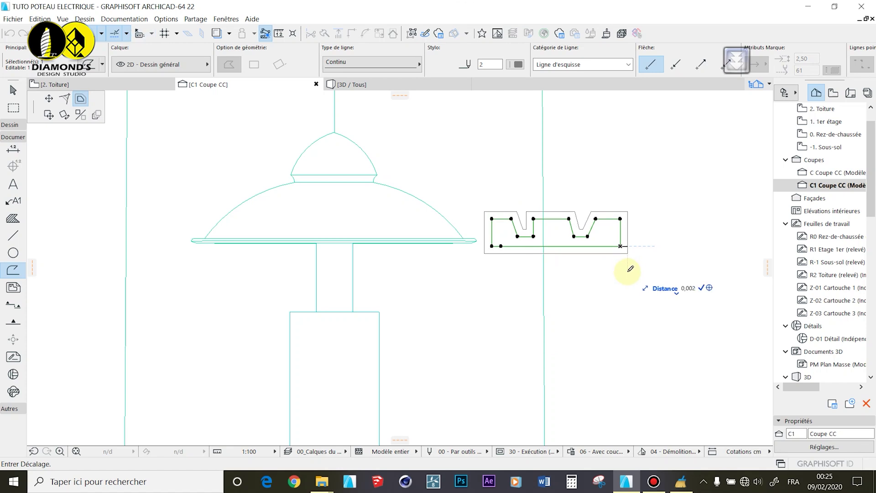
Move the base corners of the polyline's first notch to give it a wider flat bottom and symmetrical sloping sides.
{"action": "scroll", "coordinate": [520, 231], "scroll_direction": "up", "scroll_amount": 6}
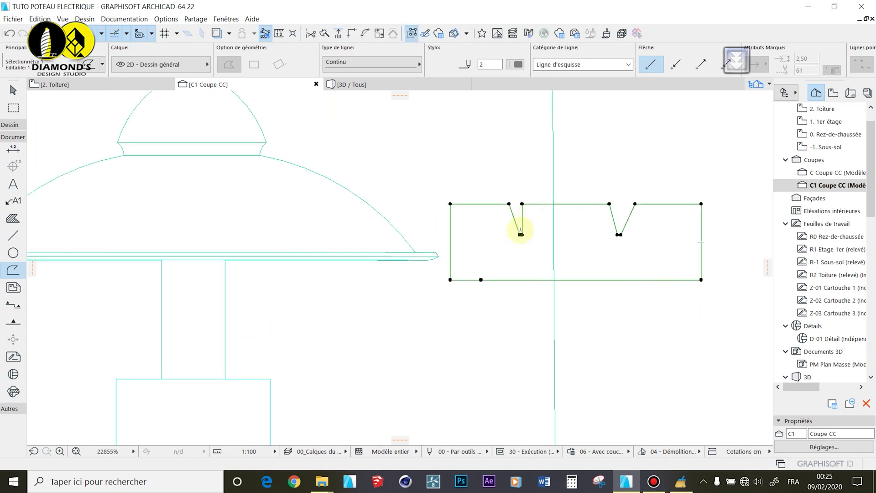
{"action": "left_click", "coordinate": [46, 98]}
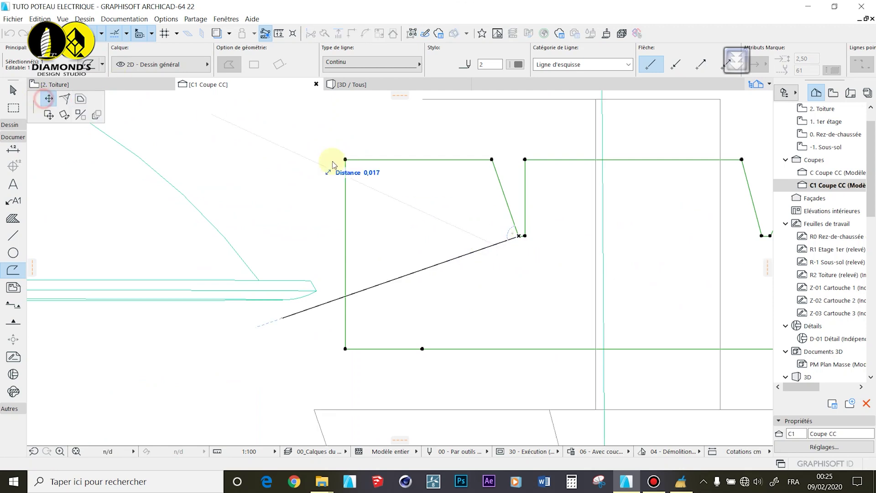
{"action": "left_click", "coordinate": [500, 235]}
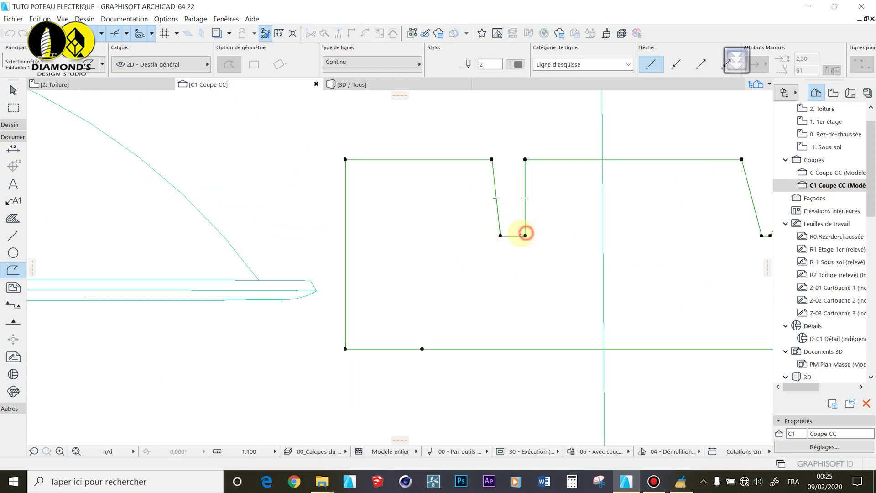
{"action": "left_click", "coordinate": [524, 234]}
{"action": "key", "text": "Escape"}
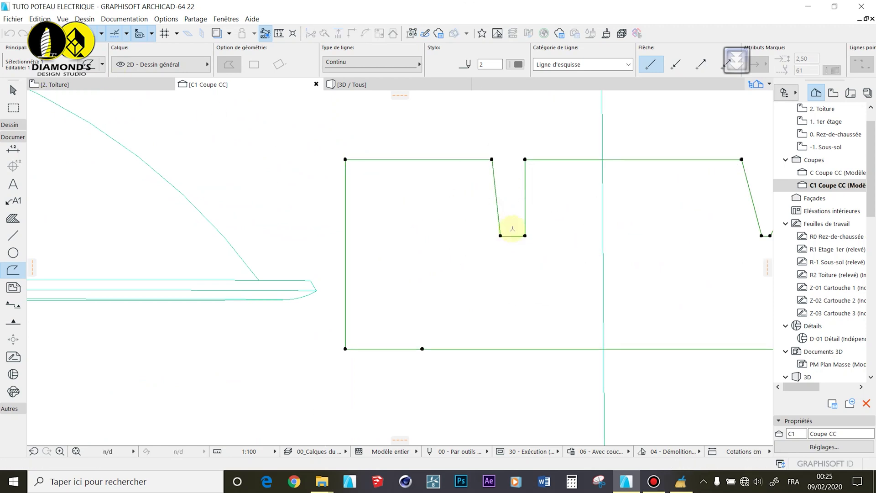
{"action": "left_click", "coordinate": [523, 235]}
{"action": "key", "text": "Escape"}
{"action": "left_click", "coordinate": [516, 236]}
Reshape the second notch by narrowing its opening and moving its base corners apart to match the first notch.
{"action": "scroll", "coordinate": [633, 237], "scroll_direction": "down", "scroll_amount": 2}
{"action": "middle_click_drag", "start_coordinate": [748, 228], "coordinate": [680, 231]}
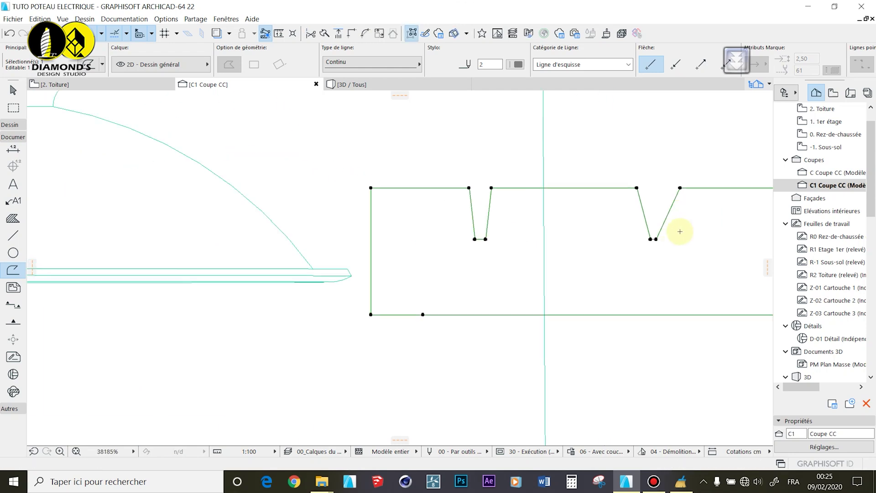
{"action": "scroll", "coordinate": [680, 231], "scroll_direction": "up", "scroll_amount": 4}
{"action": "left_click", "coordinate": [679, 138]}
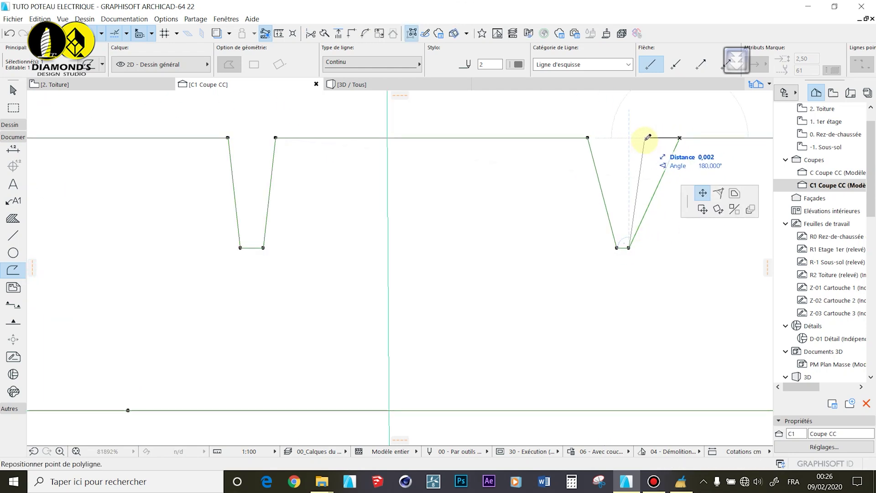
{"action": "left_click", "coordinate": [646, 138]}
{"action": "left_click", "coordinate": [615, 247]}
{"action": "left_click", "coordinate": [608, 248]}
{"action": "left_click", "coordinate": [629, 248]}
{"action": "left_click", "coordinate": [629, 248]}
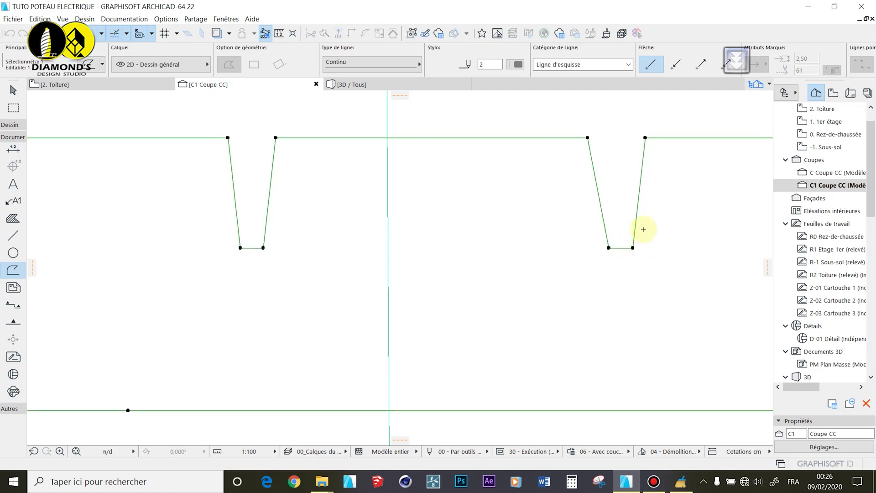
{"action": "scroll", "coordinate": [639, 228], "scroll_direction": "down", "scroll_amount": 4}
{"action": "key", "text": "Escape"}
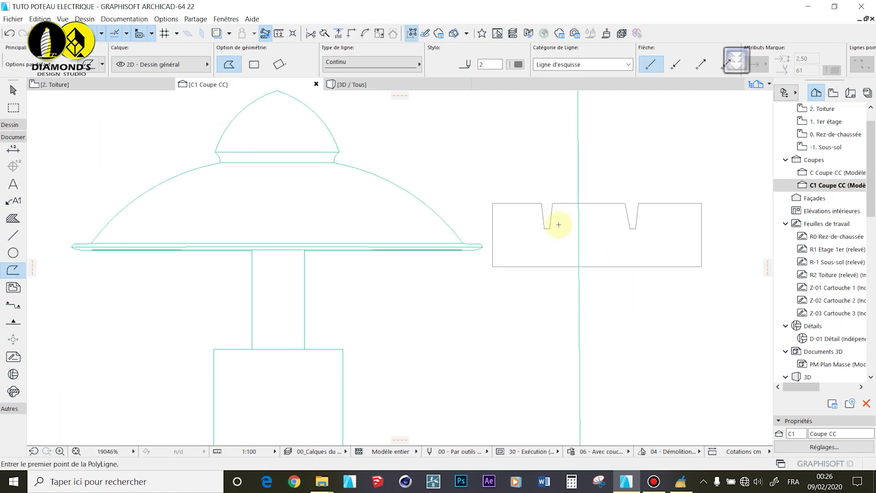
Create a revolved morph from the notched polyline, turning it 360° around the profile's bottom edge.
{"action": "scroll", "coordinate": [584, 203], "scroll_direction": "up", "scroll_amount": 4}
{"action": "scroll", "coordinate": [456, 231], "scroll_direction": "down", "scroll_amount": 3}
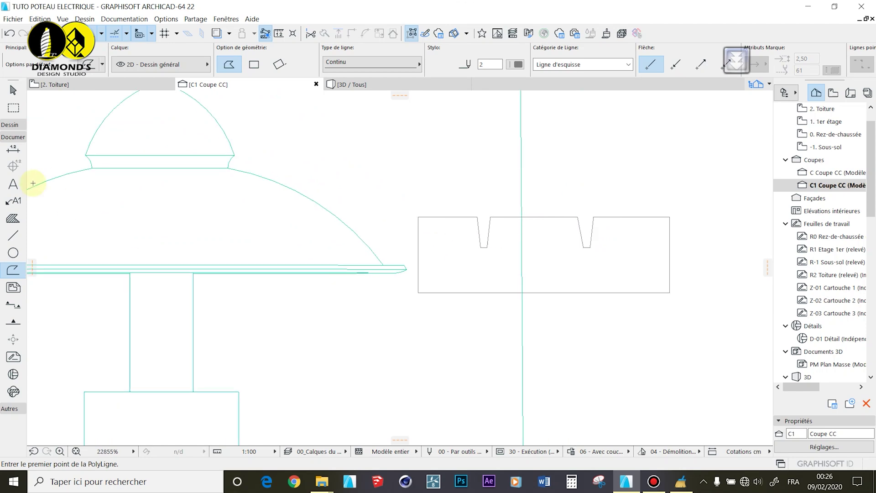
{"action": "left_click", "coordinate": [7, 132]}
{"action": "left_click", "coordinate": [12, 346]}
{"action": "left_click", "coordinate": [303, 63]}
{"action": "left_click", "coordinate": [669, 220]}
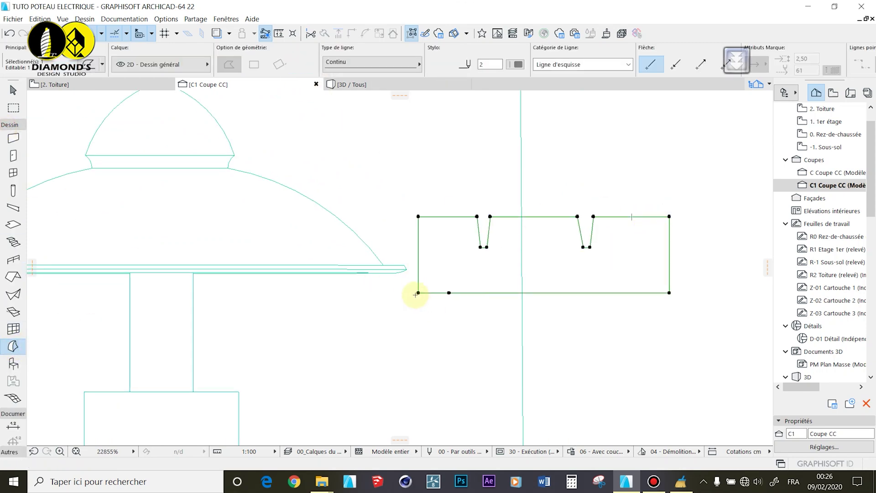
{"action": "scroll", "coordinate": [589, 292], "scroll_direction": "down", "scroll_amount": 5}
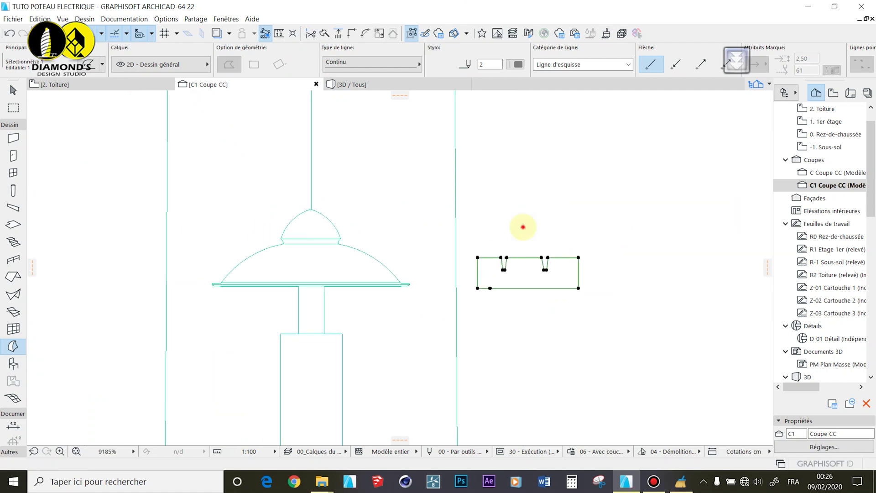
{"action": "scroll", "coordinate": [527, 275], "scroll_direction": "up", "scroll_amount": 3}
{"action": "key", "text": "Escape"}
{"action": "left_click", "coordinate": [442, 299]}
{"action": "left_click", "coordinate": [442, 299]}
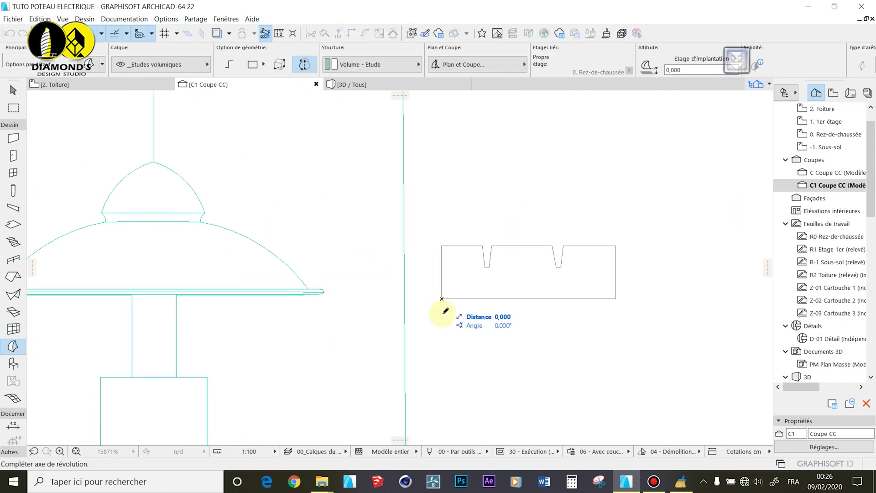
{"action": "left_click", "coordinate": [615, 299]}
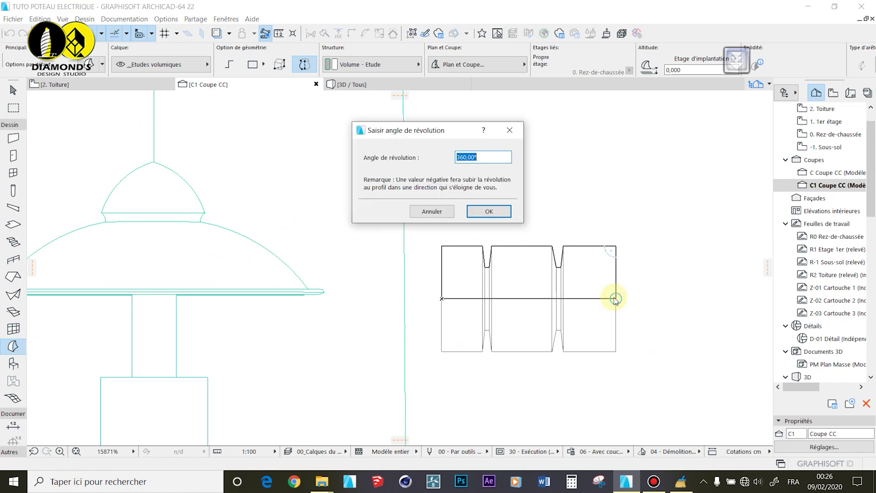
{"action": "left_click", "coordinate": [487, 211]}
Override the surface of the new revolved morph with Plastique - Caoutchouc.
{"action": "scroll", "coordinate": [544, 269], "scroll_direction": "down", "scroll_amount": 5}
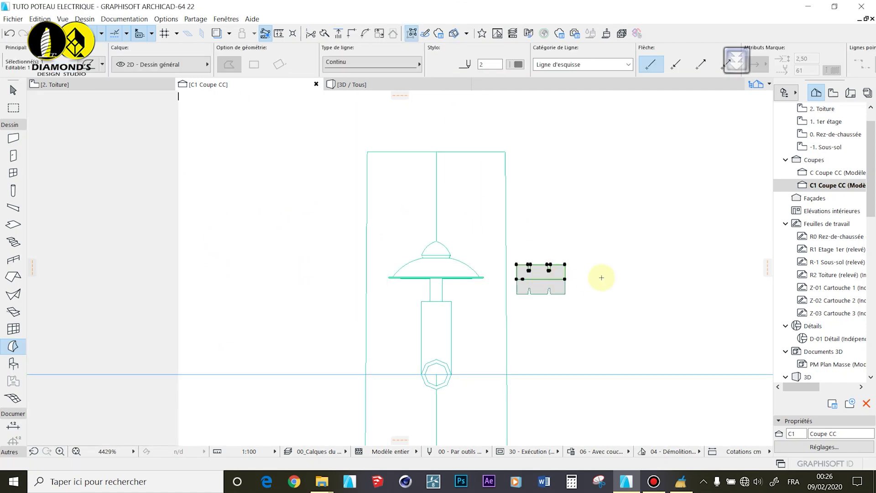
{"action": "left_click", "coordinate": [553, 283]}
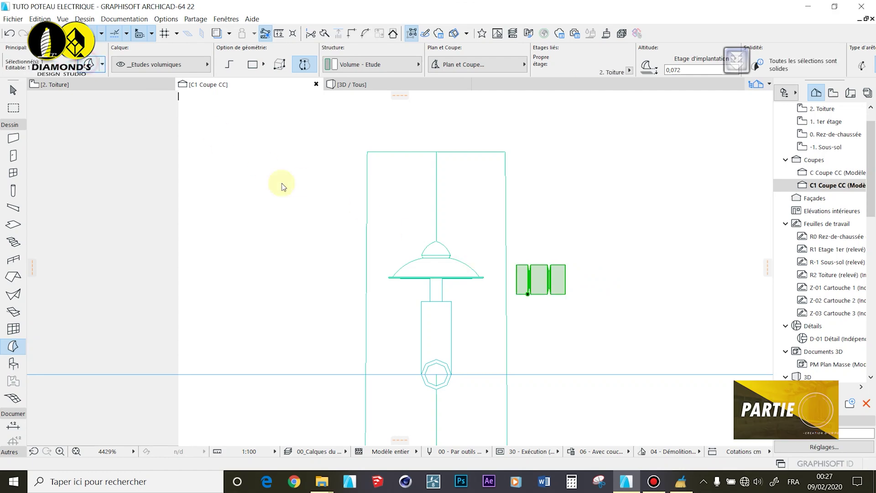
{"action": "key", "text": "ctrl+t"}
{"action": "left_click", "coordinate": [328, 304]}
{"action": "left_click", "coordinate": [398, 304]}
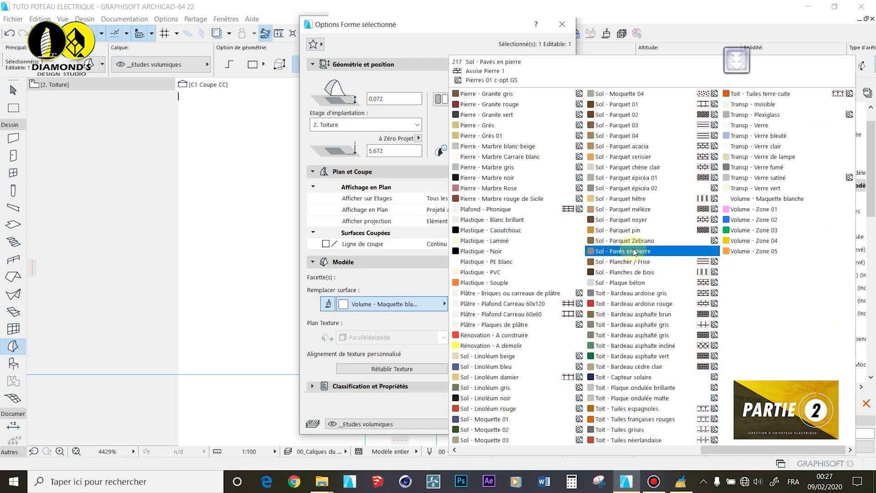
{"action": "left_click", "coordinate": [522, 231]}
{"action": "left_click", "coordinate": [547, 424]}
Move the notched cylinder morph in the section so its near end sits just below the lampshade's rim.
{"action": "scroll", "coordinate": [579, 276], "scroll_direction": "up", "scroll_amount": 5}
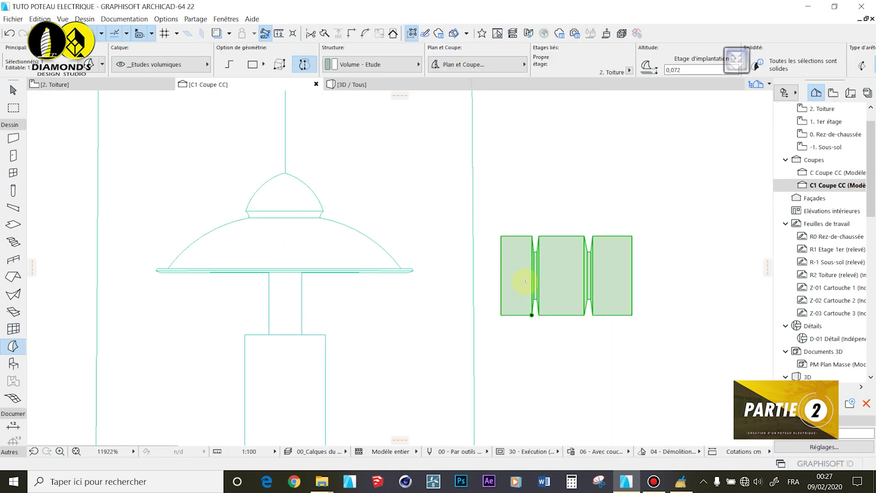
{"action": "key", "text": "ctrl+d"}
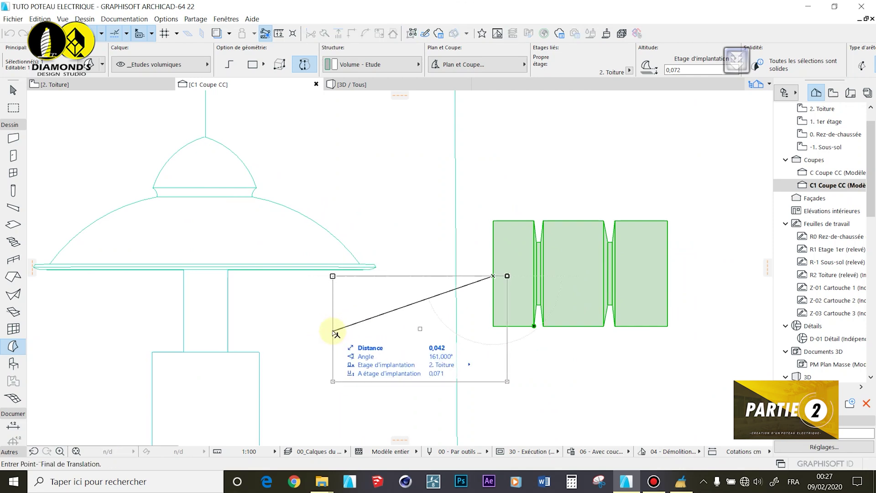
{"action": "left_click", "coordinate": [333, 329]}
In the 2. Toiture plan, move the notched cylinder vertically into line with the lampshade's centre and check its position in 3D.
{"action": "left_click", "coordinate": [352, 84]}
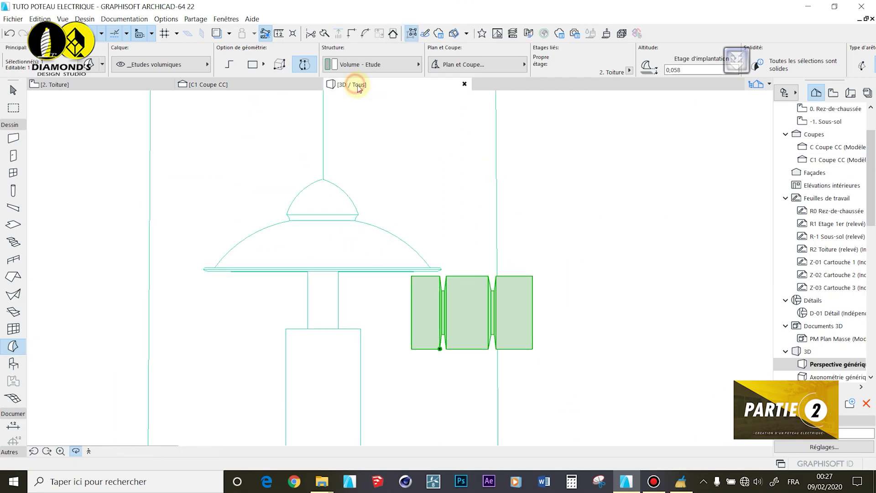
{"action": "key", "text": "F2"}
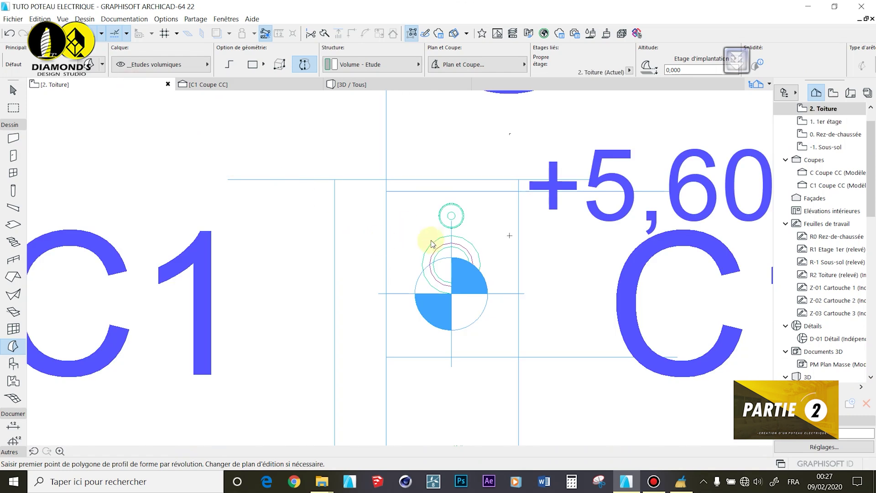
{"action": "scroll", "coordinate": [446, 185], "scroll_direction": "up", "scroll_amount": 4}
{"action": "left_click", "coordinate": [429, 169], "text": "shift"}
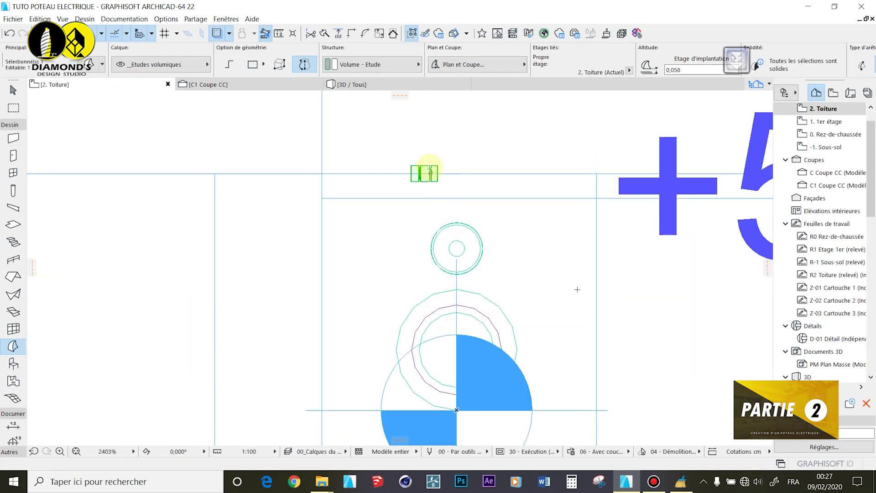
{"action": "key", "text": "ctrl+d"}
{"action": "left_click", "coordinate": [437, 173]}
{"action": "left_click", "coordinate": [437, 249]}
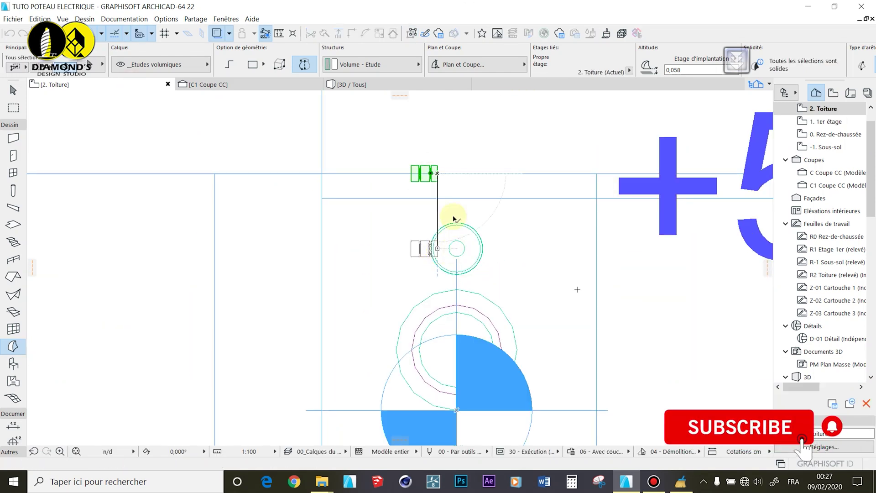
{"action": "left_click", "coordinate": [360, 85]}
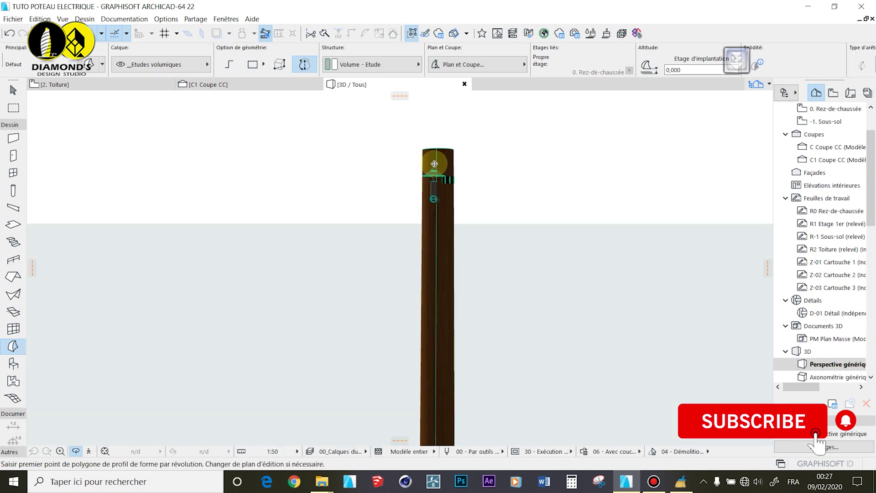
{"action": "scroll", "coordinate": [496, 228], "scroll_direction": "up", "scroll_amount": 5}
{"action": "scroll", "coordinate": [495, 199], "scroll_direction": "down", "scroll_amount": 5}
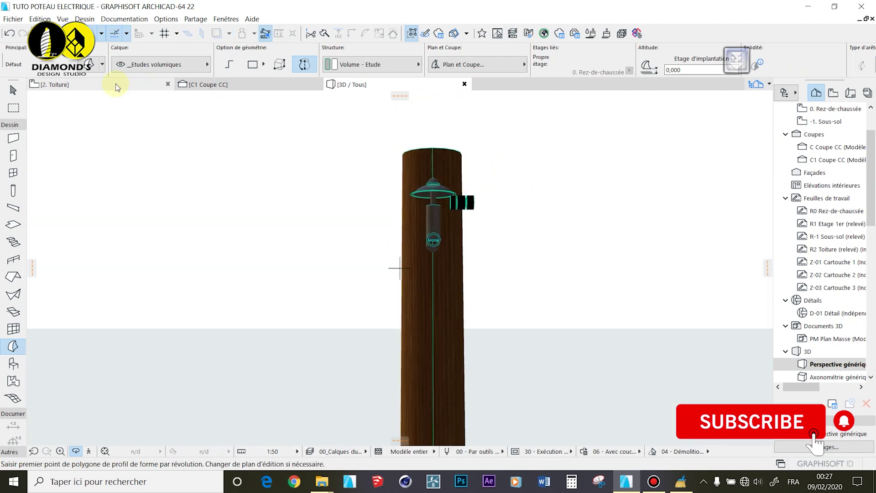
{"action": "scroll", "coordinate": [413, 191], "scroll_direction": "up", "scroll_amount": 8}
{"action": "middle_click_drag", "start_coordinate": [430, 255], "coordinate": [413, 234], "text": "shift"}
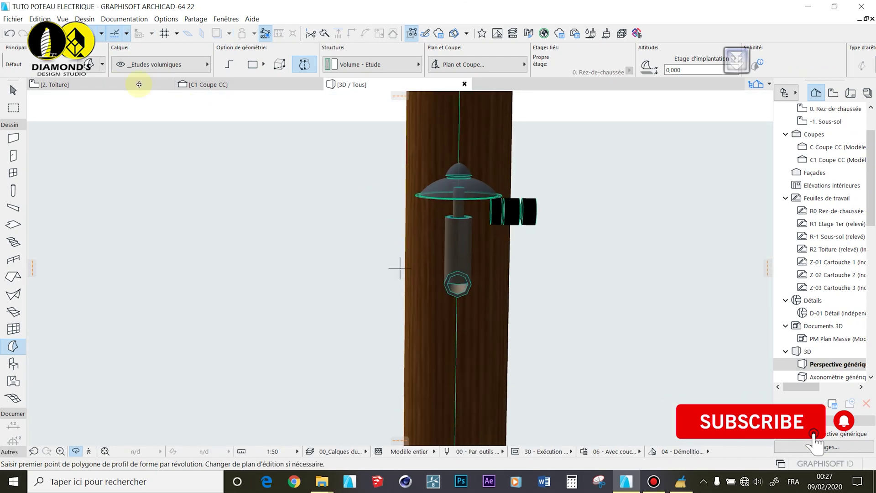
In the 2. Toiture plan, start placing an object and choose Spirale 22 from the library's Formes basiques 22 folder.
{"action": "left_click", "coordinate": [137, 85]}
{"action": "scroll", "coordinate": [435, 236], "scroll_direction": "up", "scroll_amount": 3}
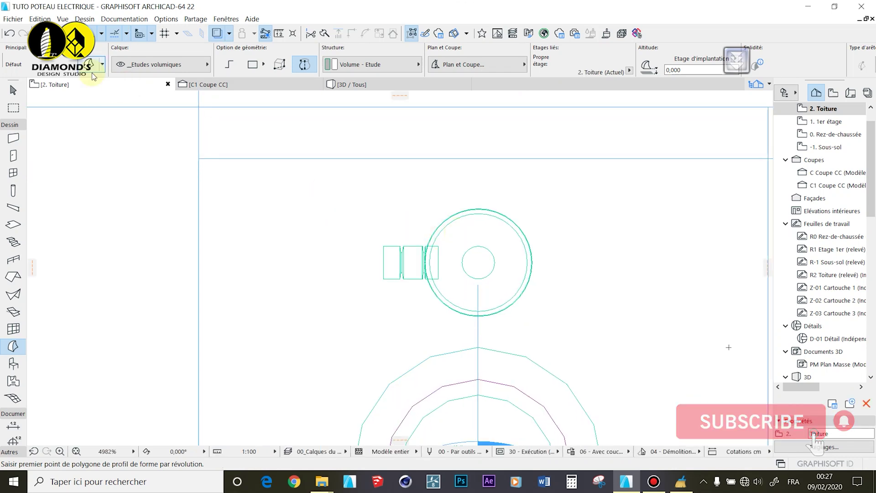
{"action": "left_click", "coordinate": [13, 362]}
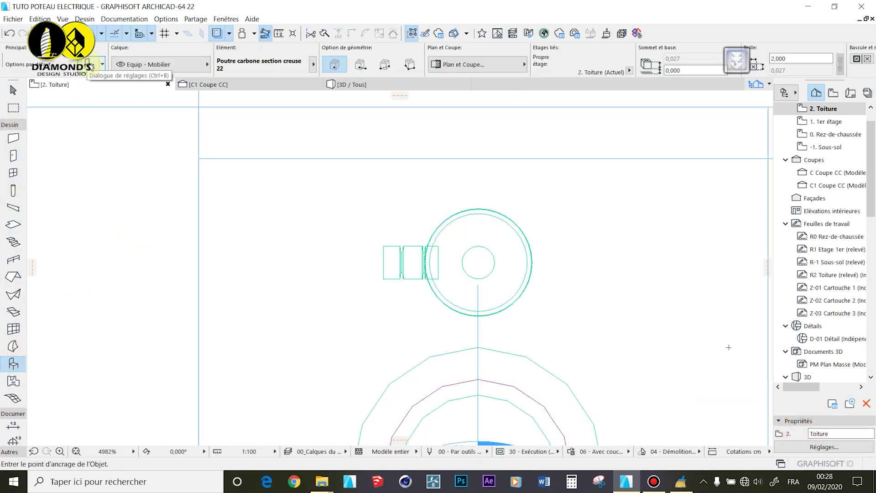
{"action": "scroll", "coordinate": [263, 141], "scroll_direction": "down", "scroll_amount": 4}
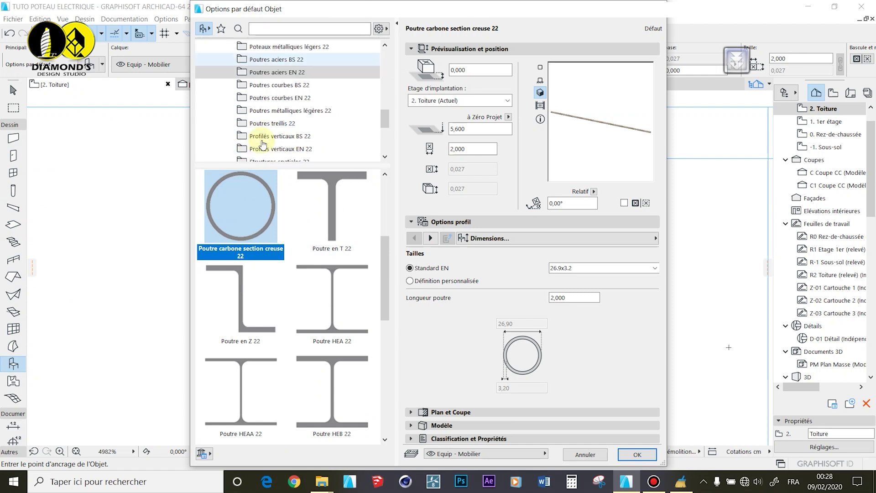
{"action": "left_click", "coordinate": [262, 151]}
{"action": "double_click", "coordinate": [263, 151]}
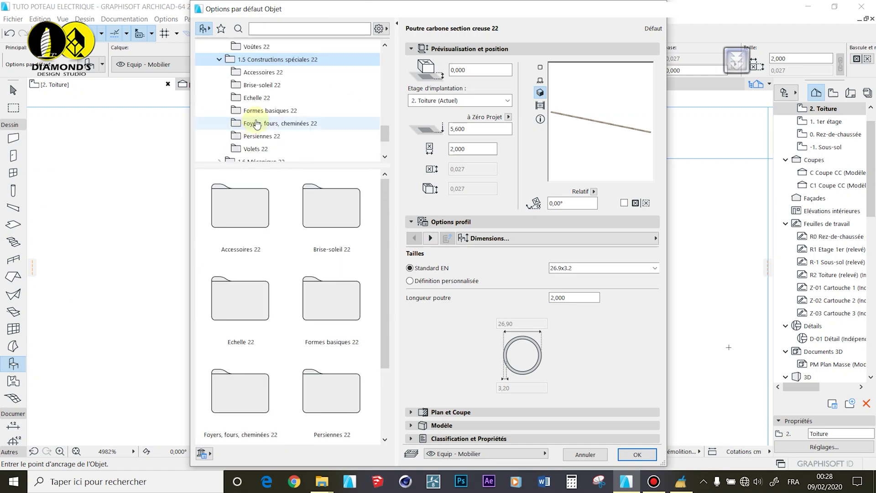
{"action": "scroll", "coordinate": [269, 129], "scroll_direction": "down", "scroll_amount": 1}
{"action": "scroll", "coordinate": [269, 129], "scroll_direction": "up", "scroll_amount": 1}
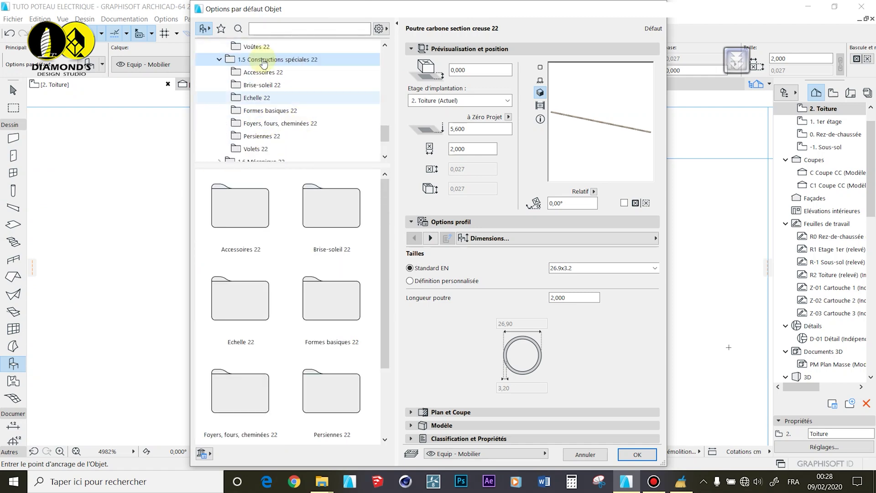
{"action": "left_click", "coordinate": [271, 110]}
{"action": "scroll", "coordinate": [335, 235], "scroll_direction": "down", "scroll_amount": 5}
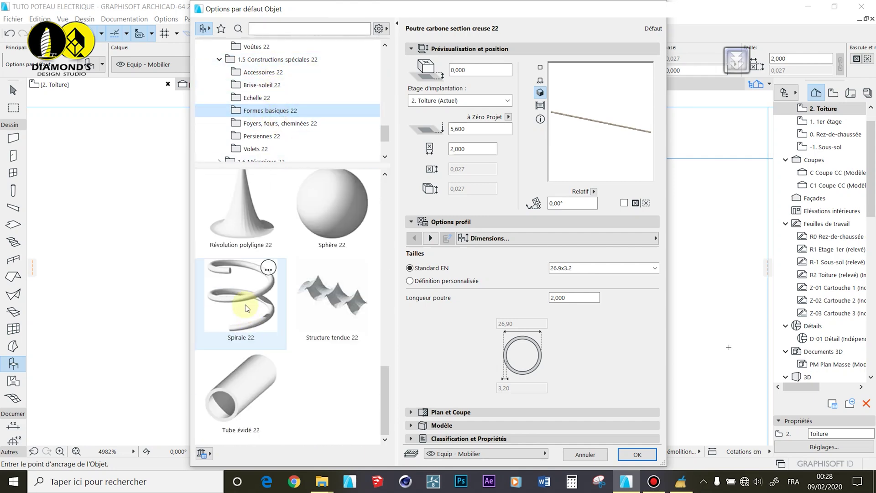
{"action": "left_click", "coordinate": [256, 297]}
Set the spiral's angle of revolution to 1800° and its rotation about the Y axis to 90°.
{"action": "left_click", "coordinate": [414, 239]}
{"action": "left_click", "coordinate": [546, 250]}
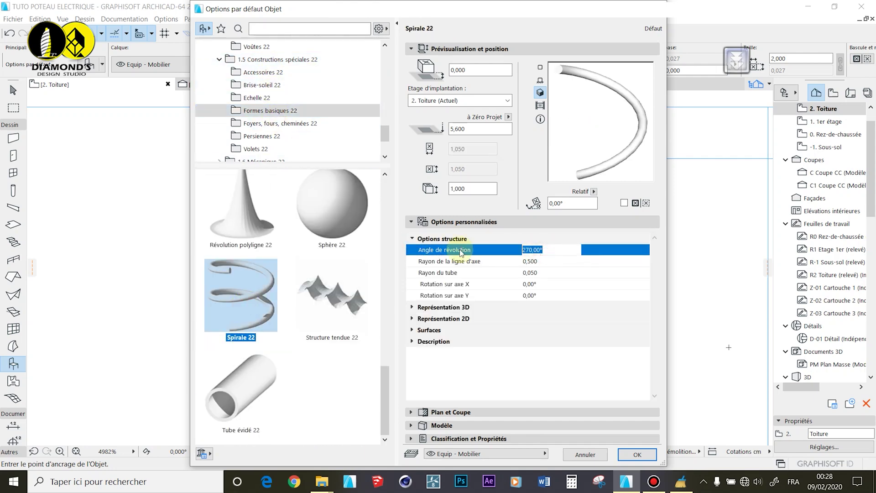
{"action": "type", "text": "1800"}
{"action": "key", "text": "Return"}
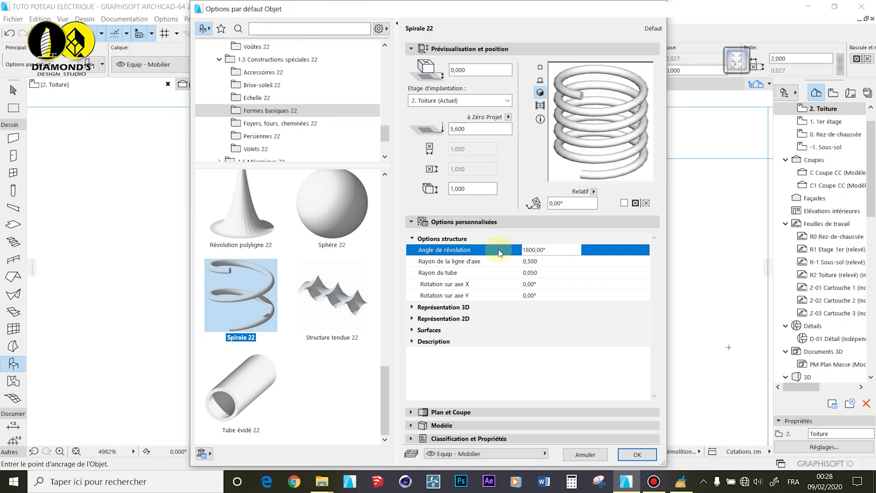
{"action": "left_click", "coordinate": [530, 295]}
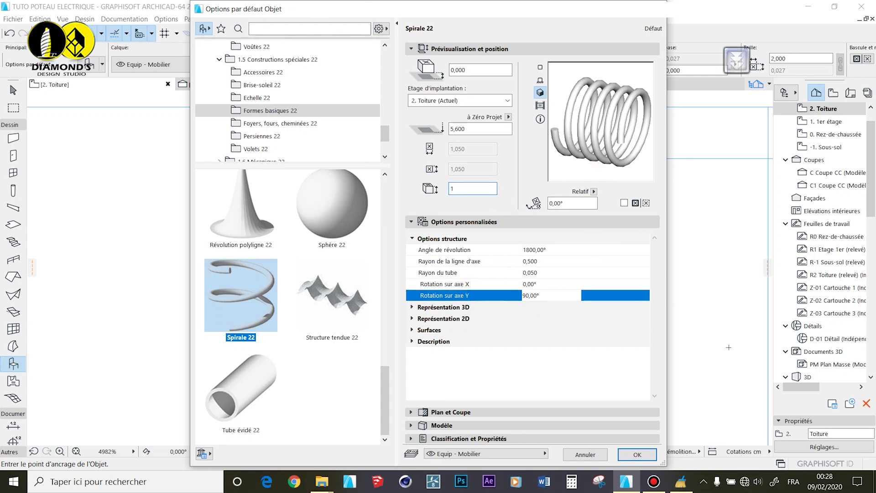
Set the spiral's height to 12,500 and its axis-line radius to 0,003, and open its tube radius for editing.
{"action": "left_click", "coordinate": [430, 186]}
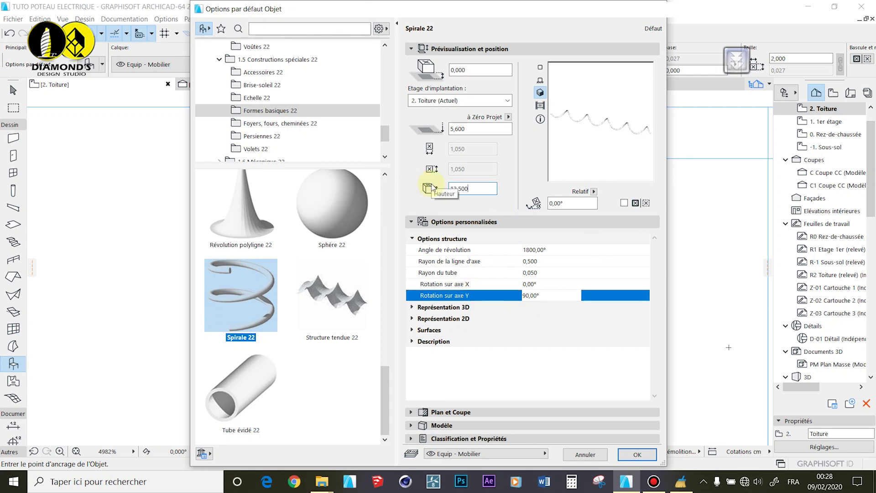
{"action": "left_click", "coordinate": [535, 261]}
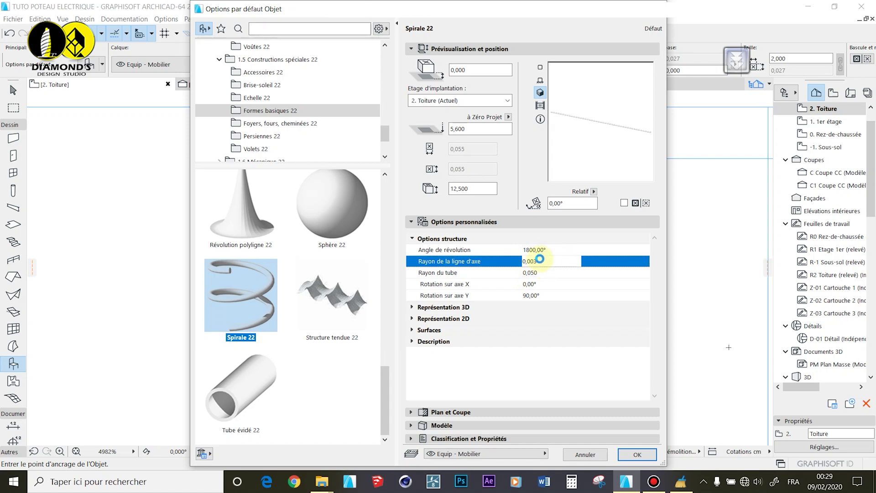
{"action": "left_click", "coordinate": [535, 295]}
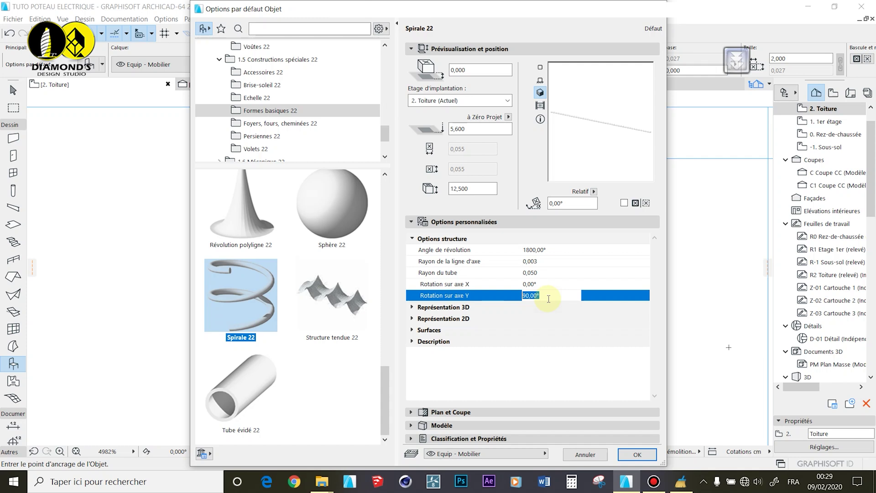
{"action": "left_click", "coordinate": [546, 271]}
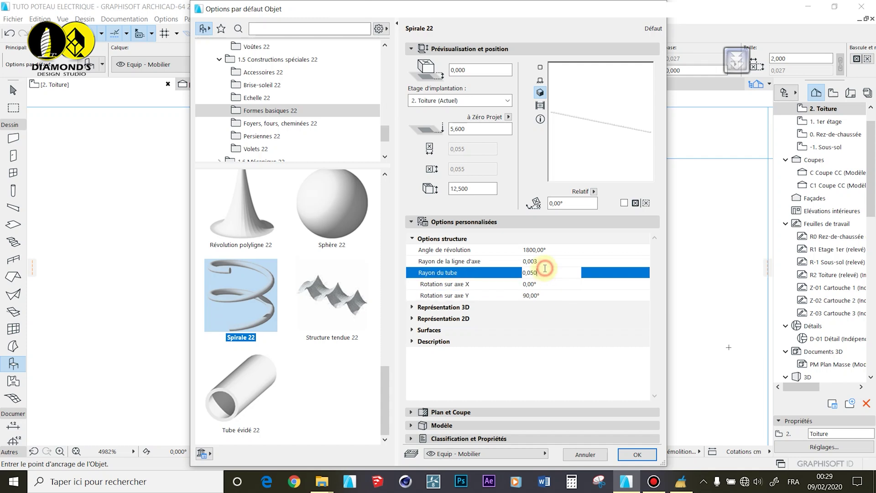